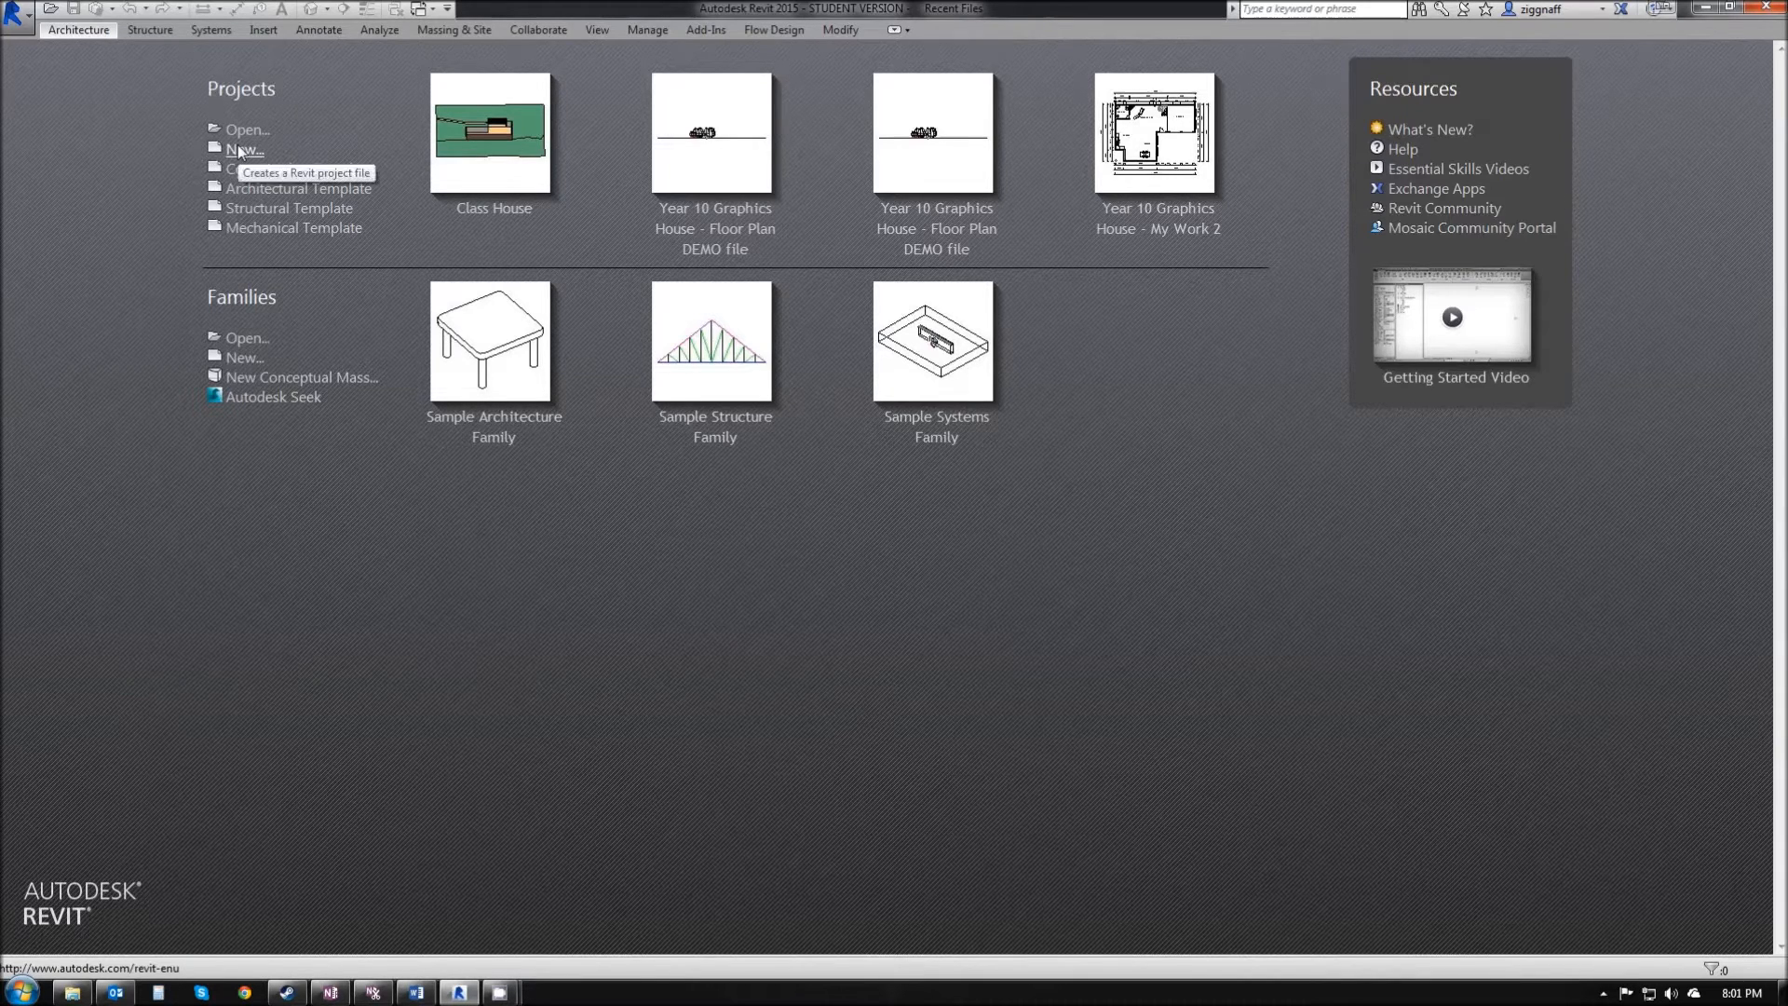
# Create a new project based on the Architectural Template.
pyautogui.click(239, 149)
pyautogui.moveTo(825, 395); pyautogui.dragTo(723, 402)
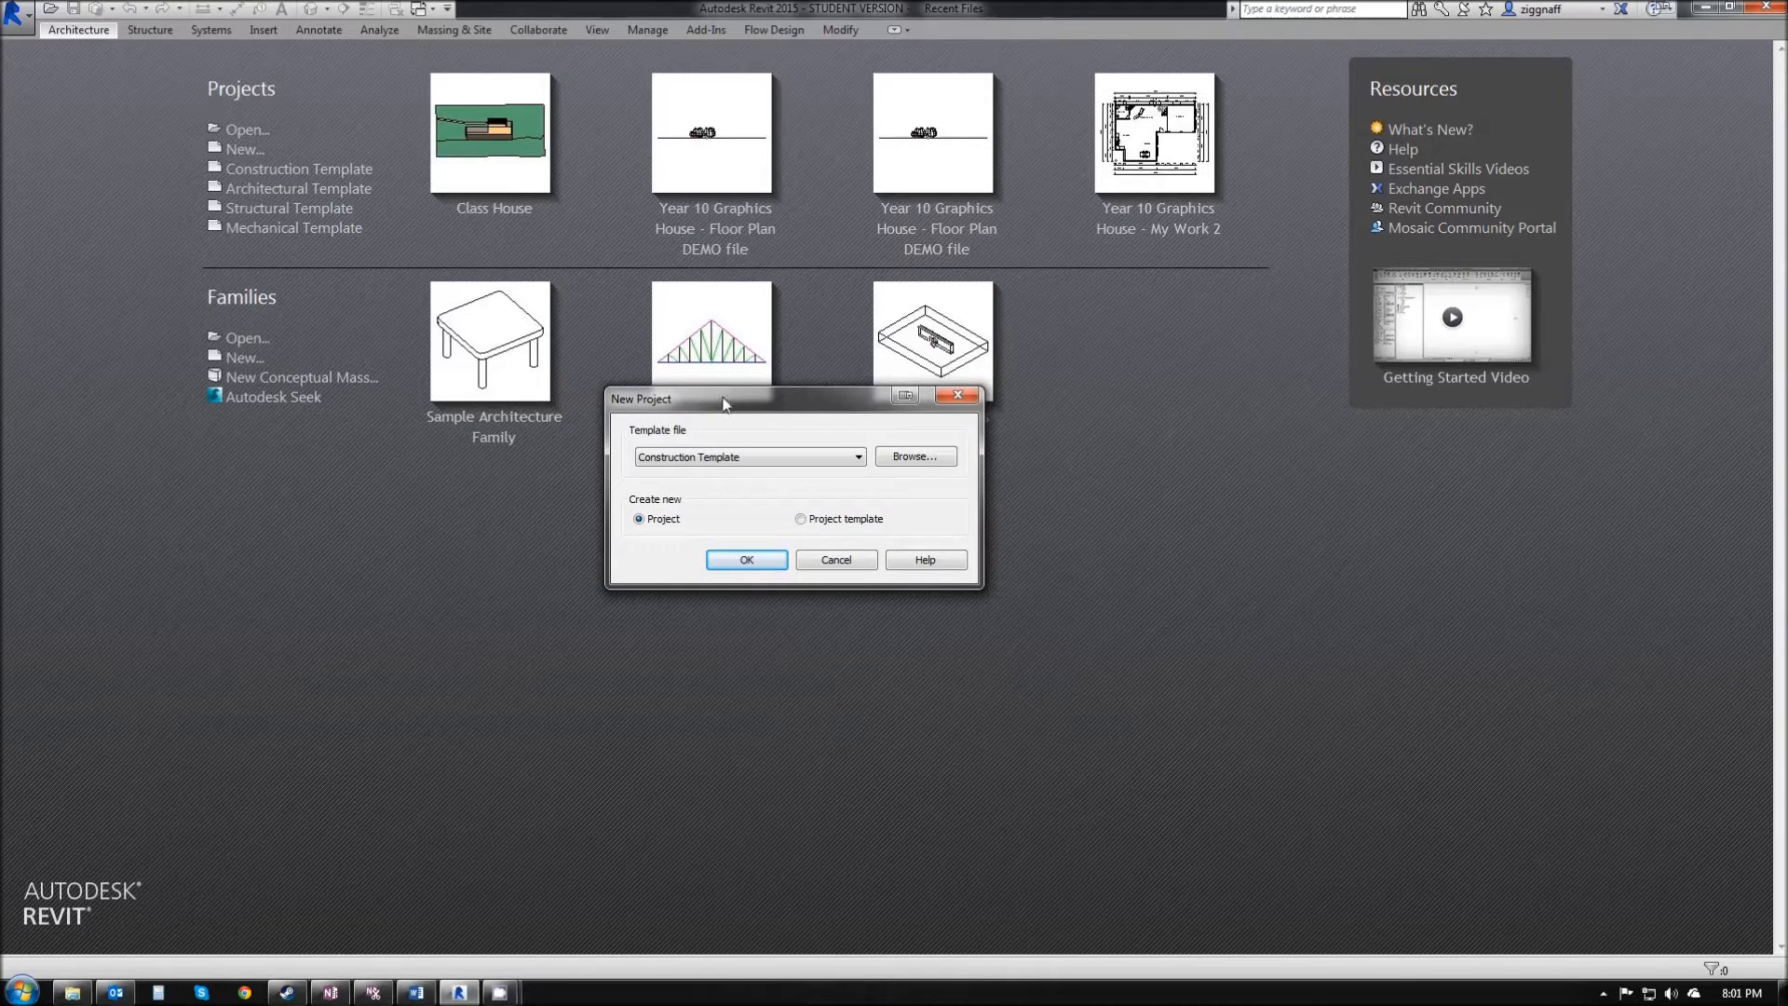
pyautogui.click(689, 464)
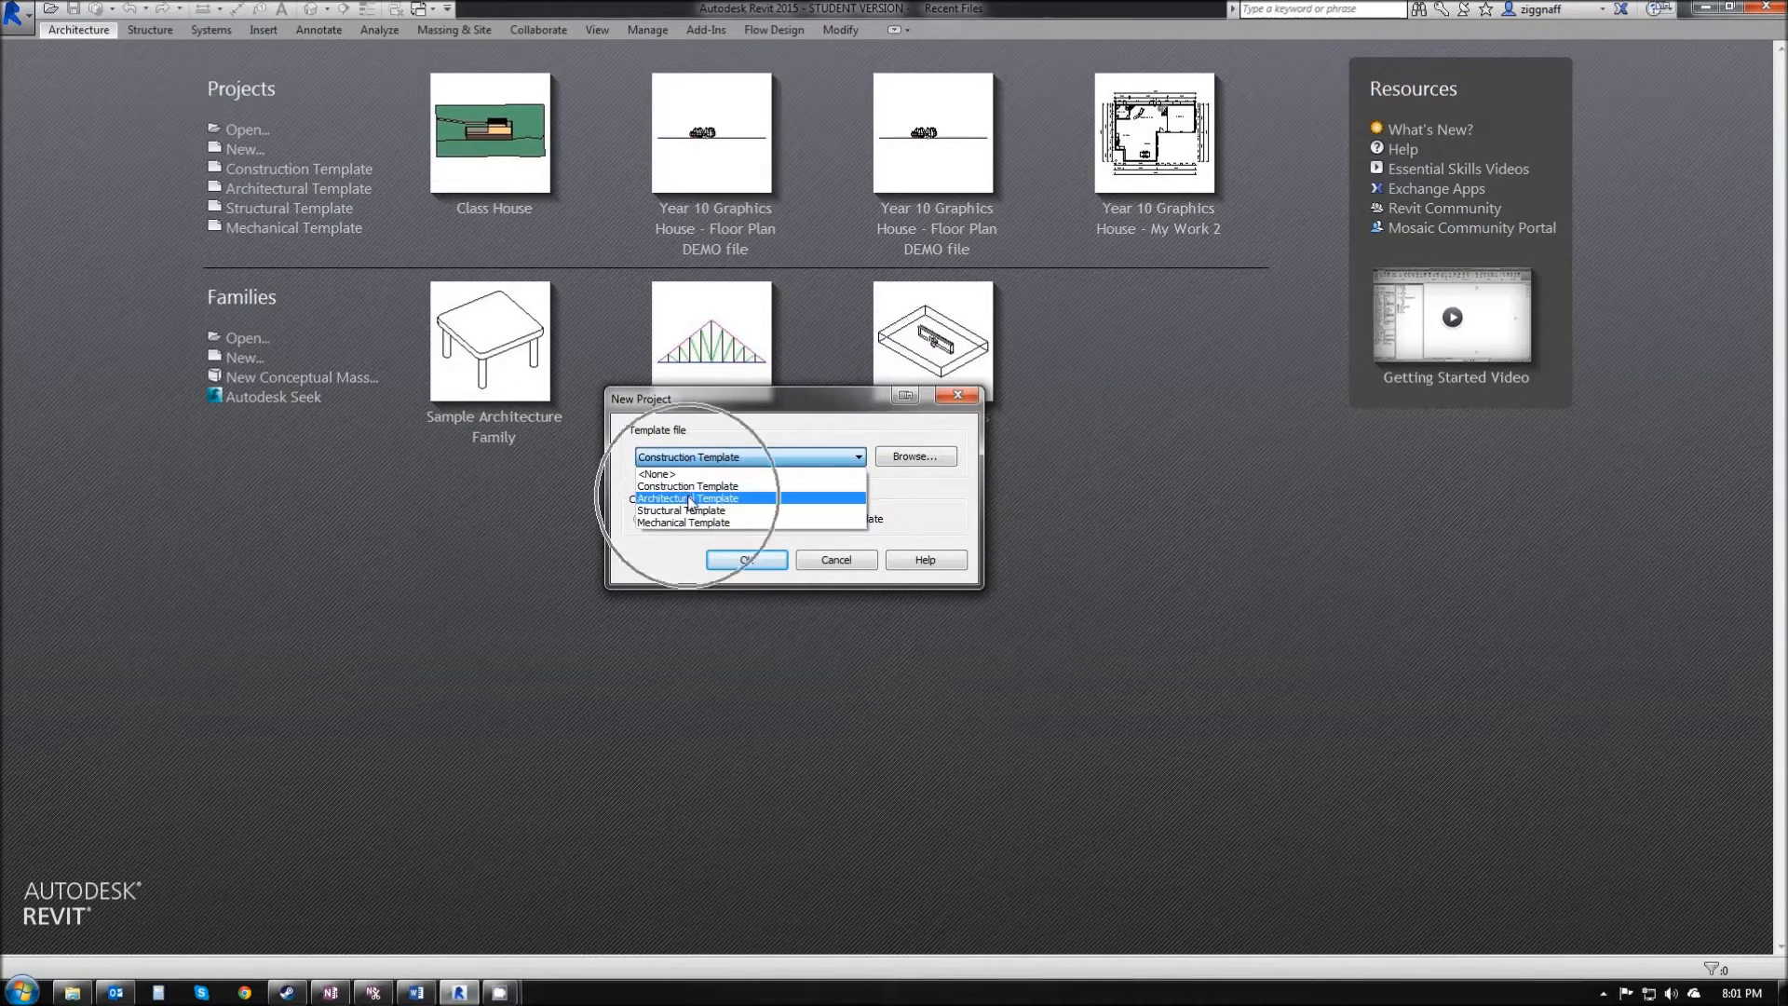
pyautogui.click(690, 499)
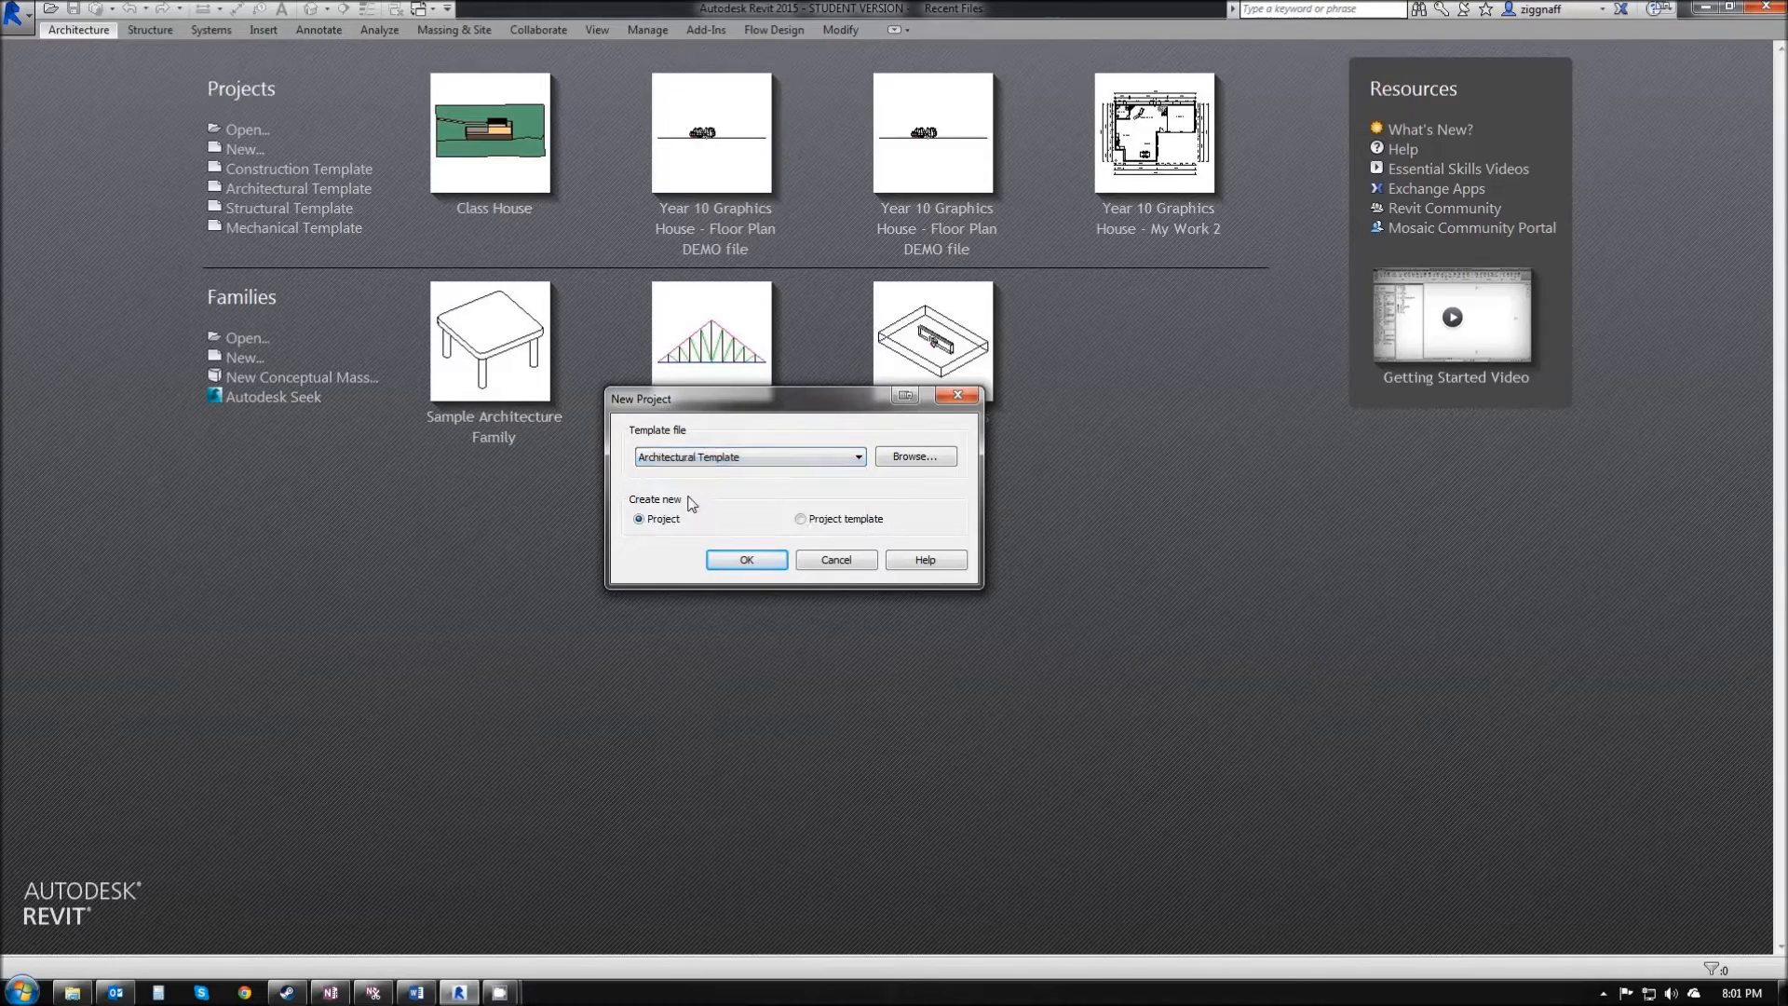
pyautogui.click(745, 560)
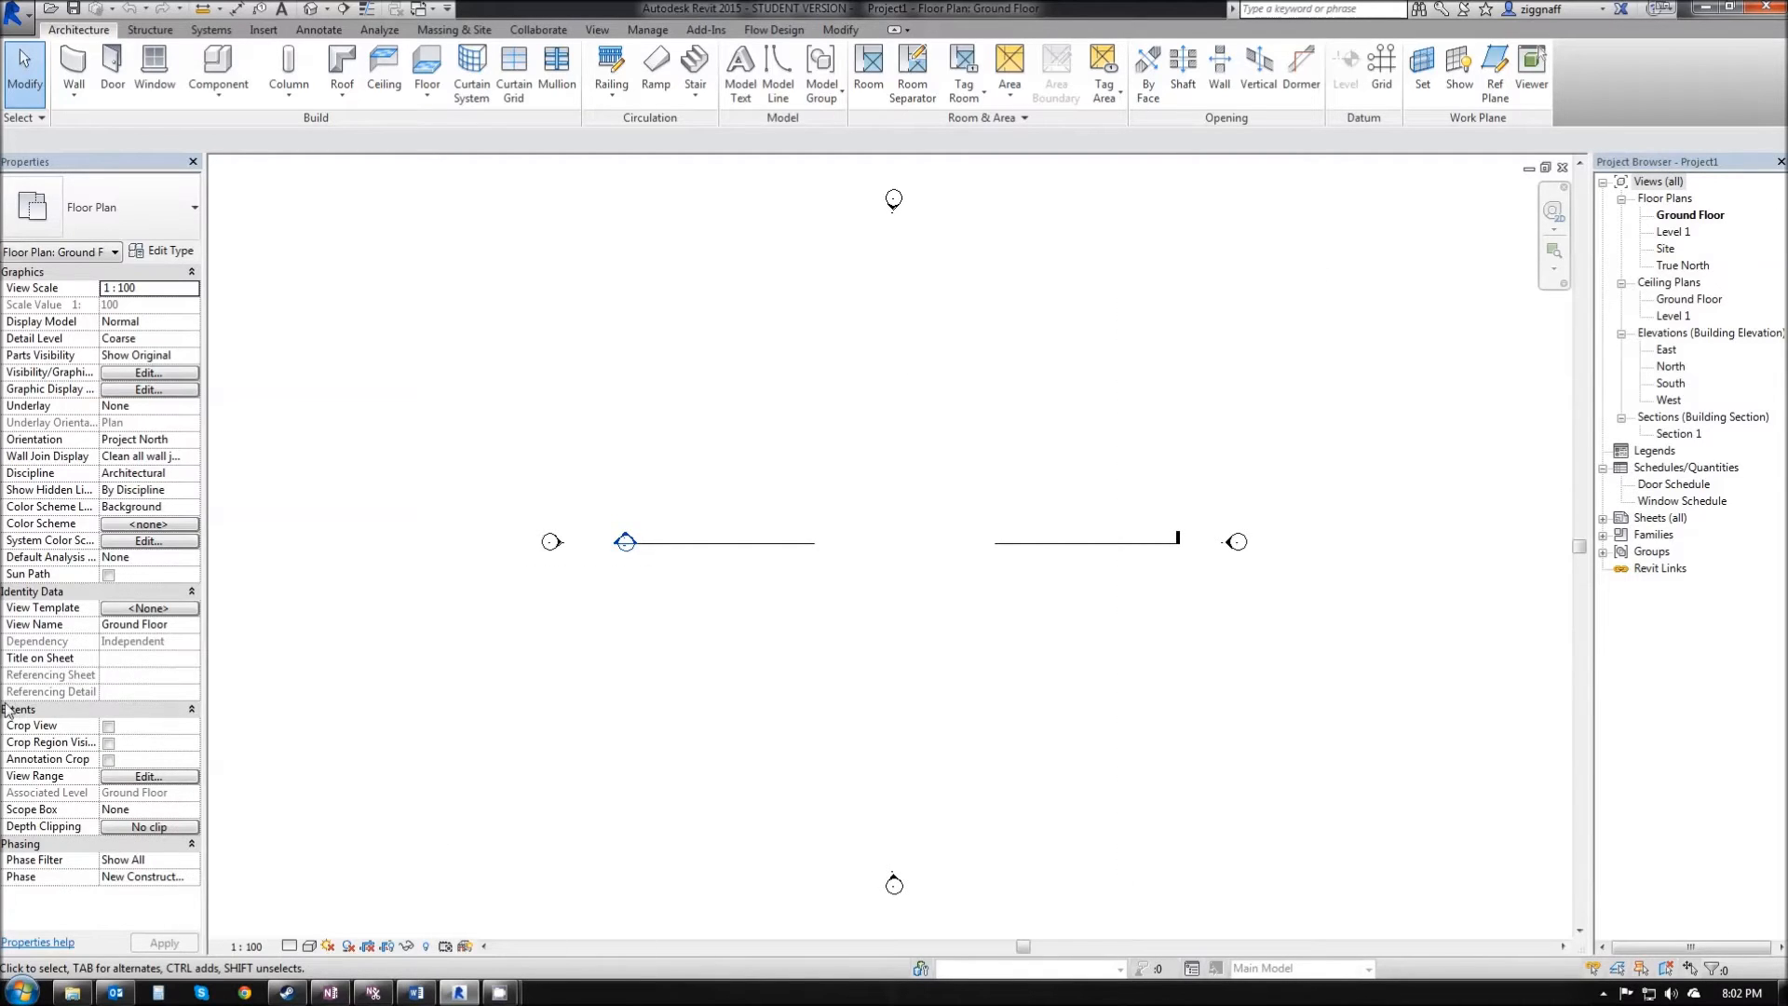
# Try docking the Project Browser below the Properties palette, and return it to the opposite side of the drawing area.
pyautogui.moveTo(82, 637)
pyautogui.mouseDown()
pyautogui.moveTo(54, 647)
pyautogui.moveTo(72, 646)
pyautogui.mouseUp()
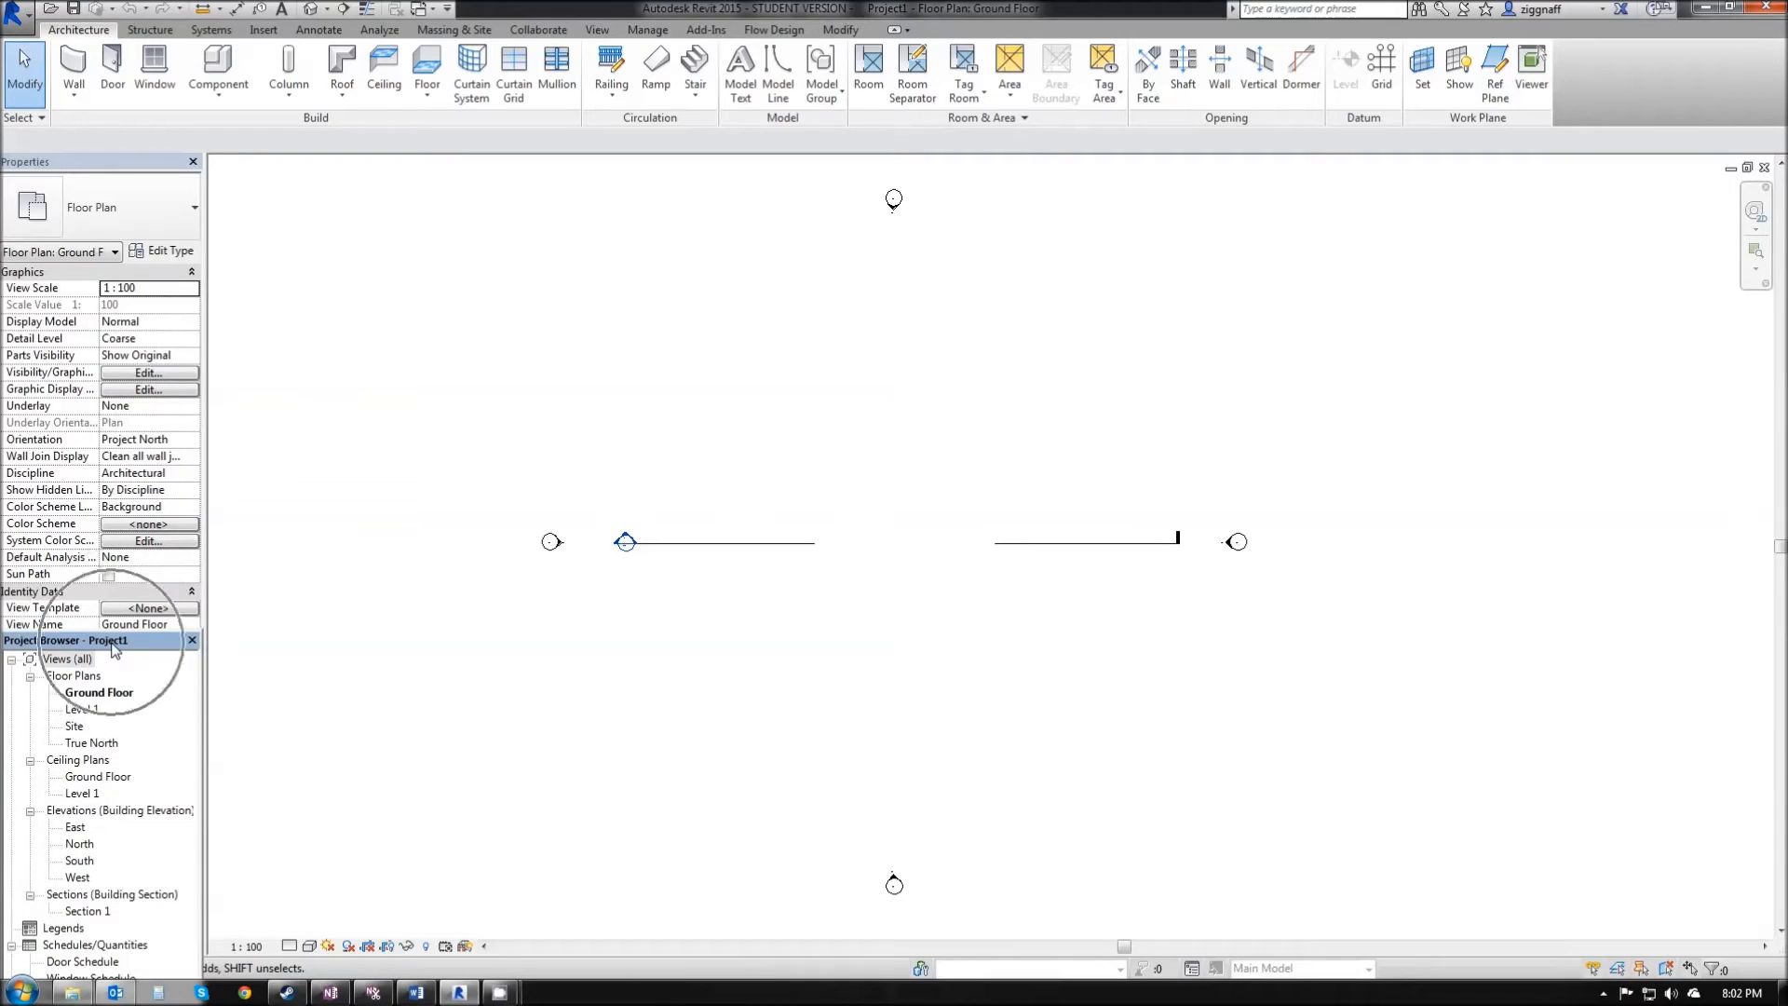
pyautogui.moveTo(77, 645); pyautogui.dragTo(1765, 215)
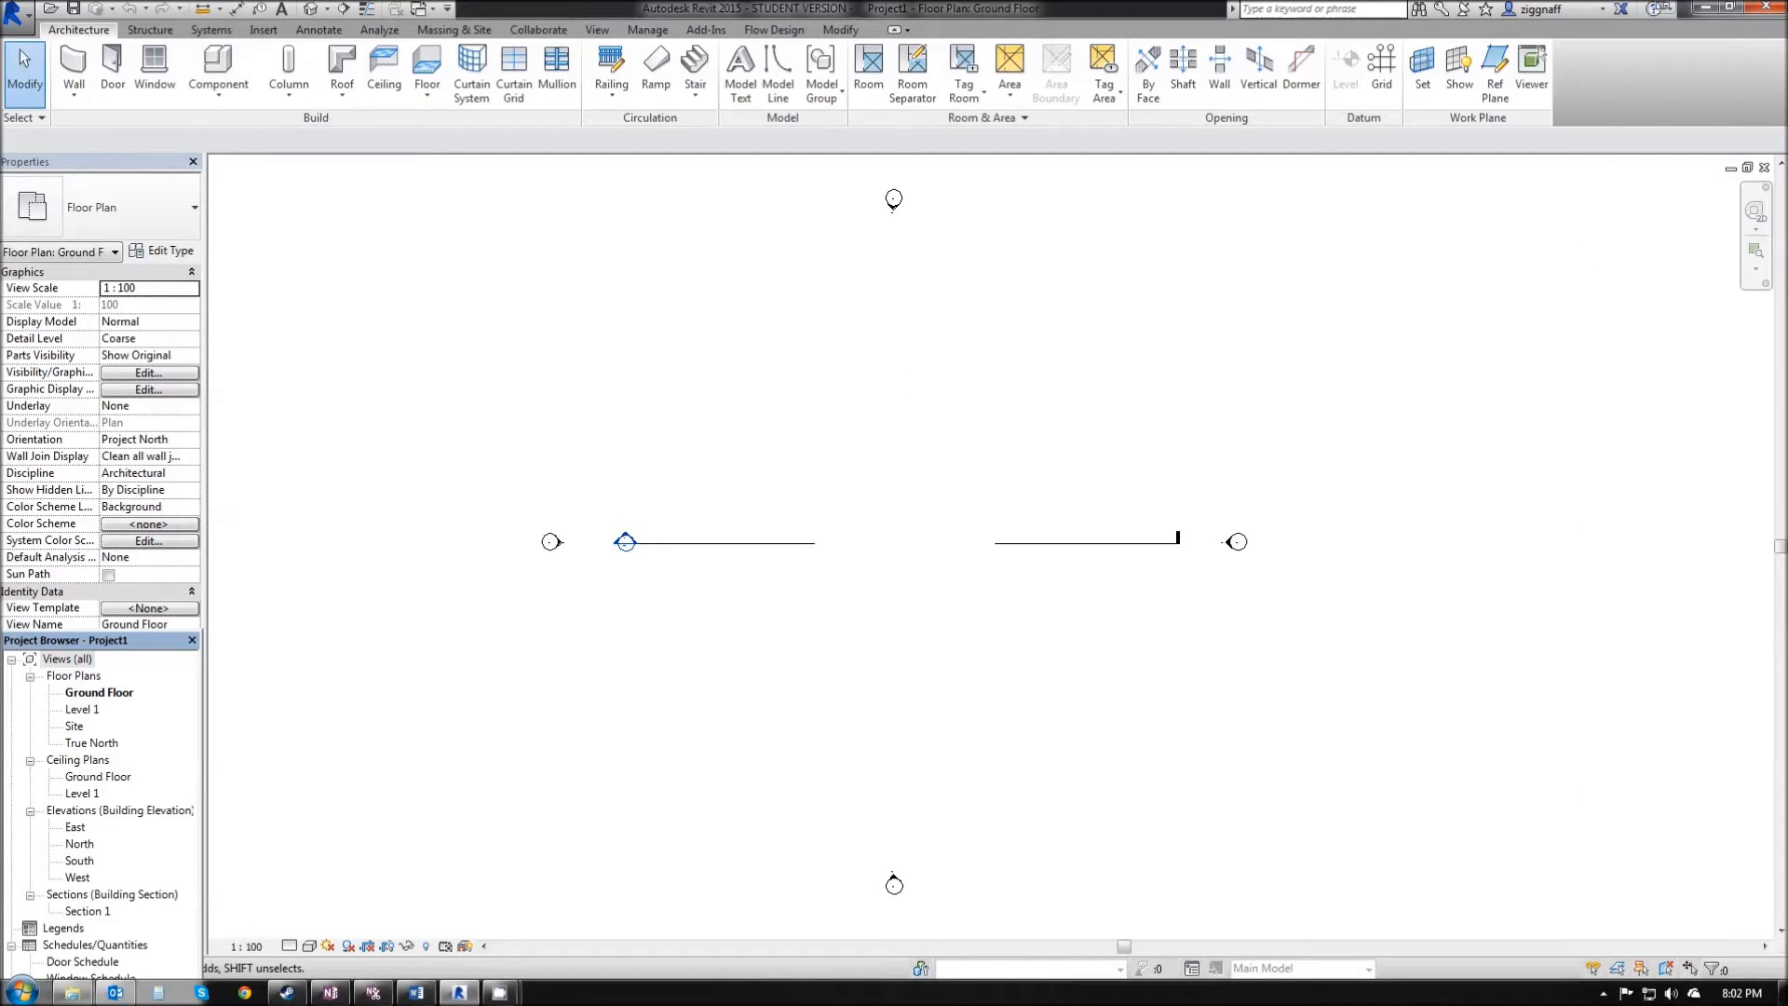
pyautogui.moveTo(1781, 217); pyautogui.dragTo(1779, 219)
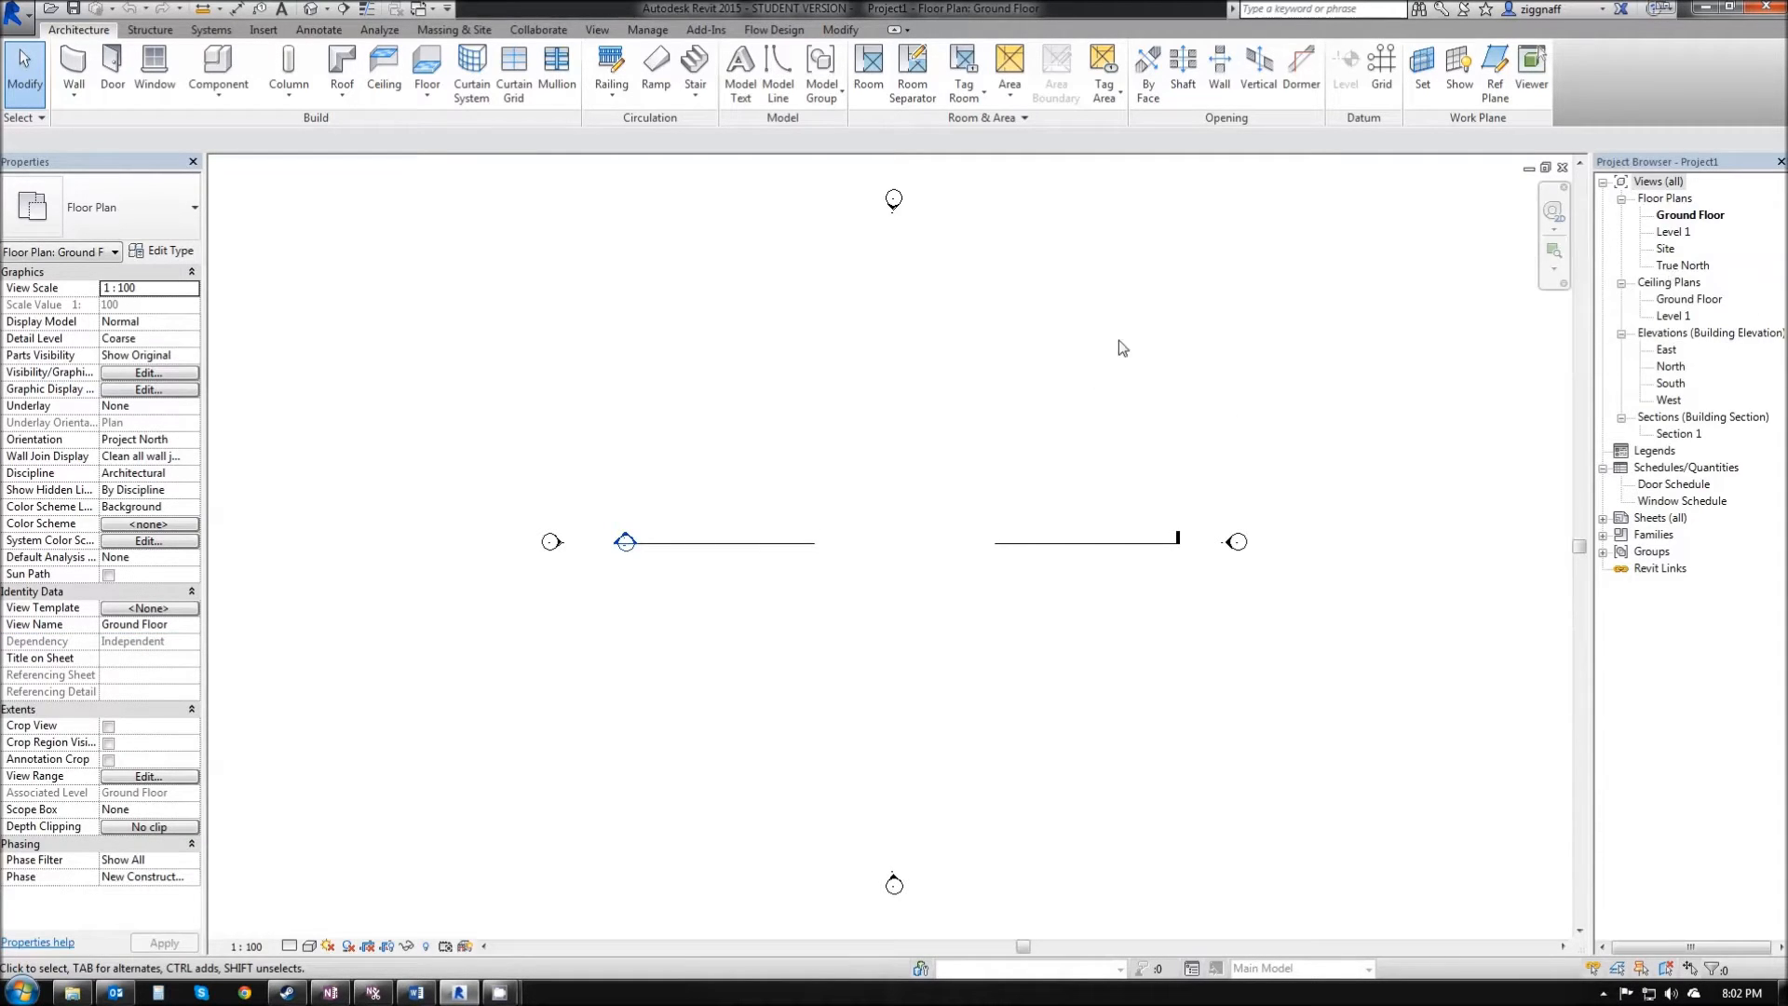
# Delete the Section 1 line from the ground floor plan together with its section view.
pyautogui.click(133, 745)
pyautogui.moveTo(941, 682); pyautogui.dragTo(894, 685, button='middle')
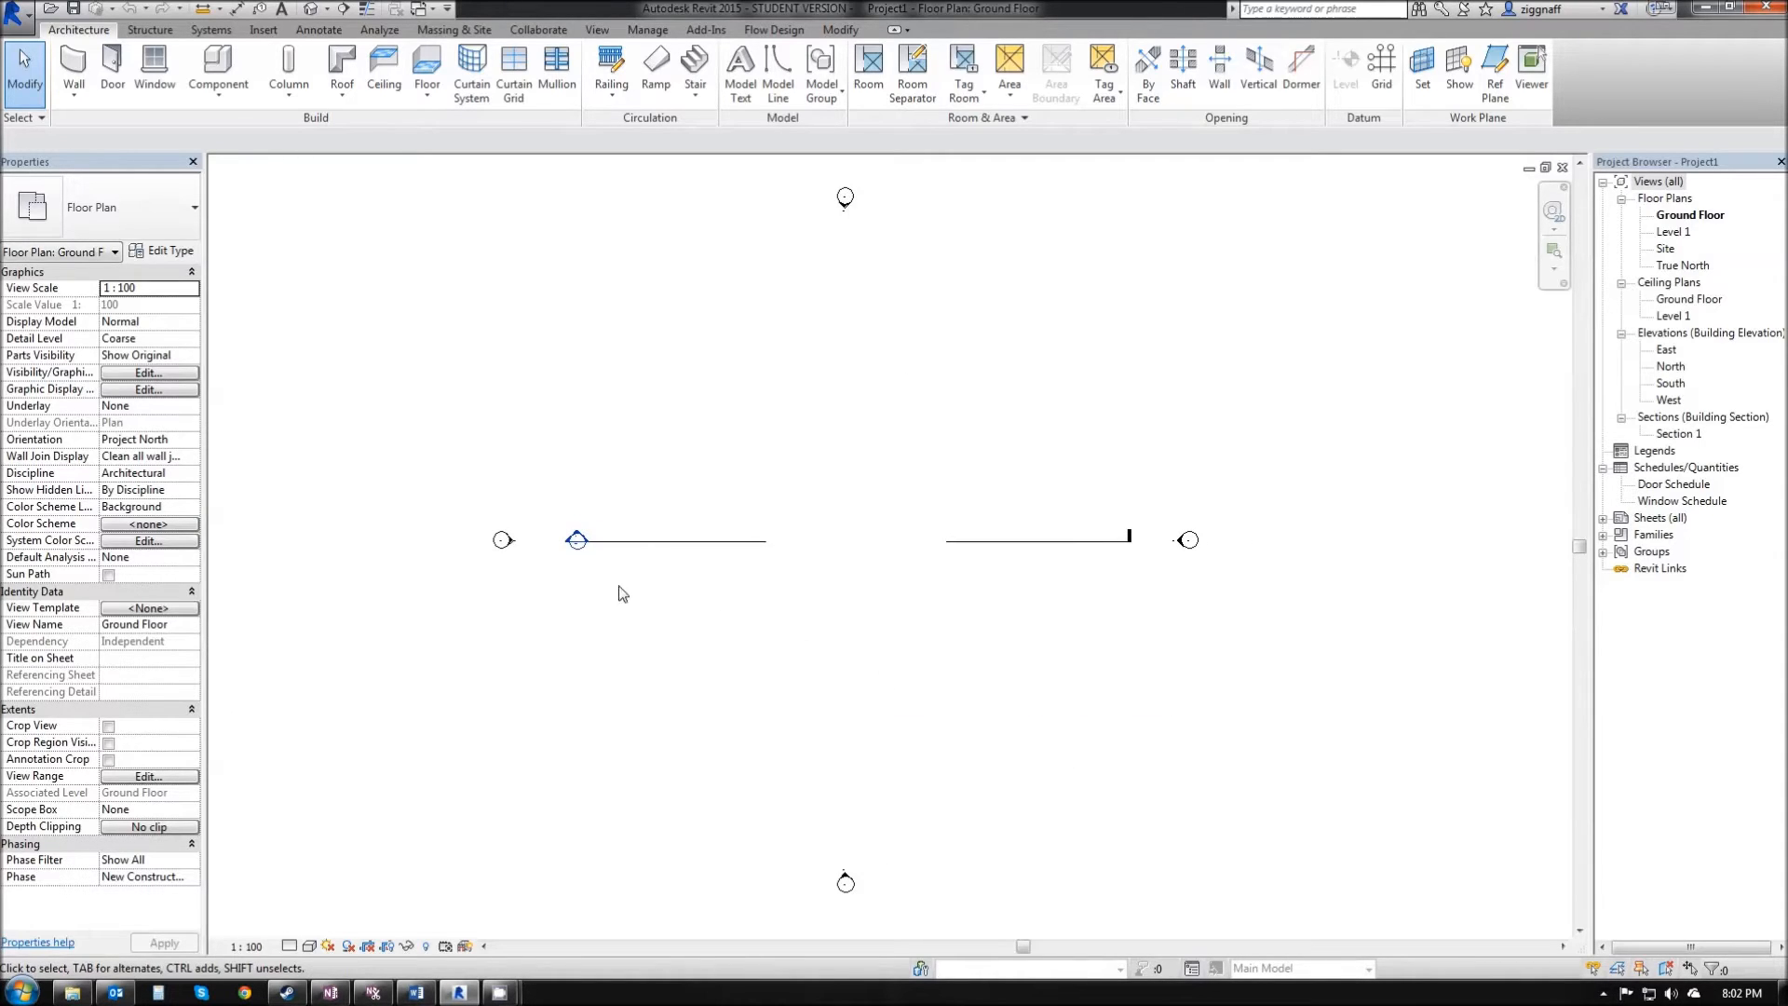
pyautogui.click(1004, 552)
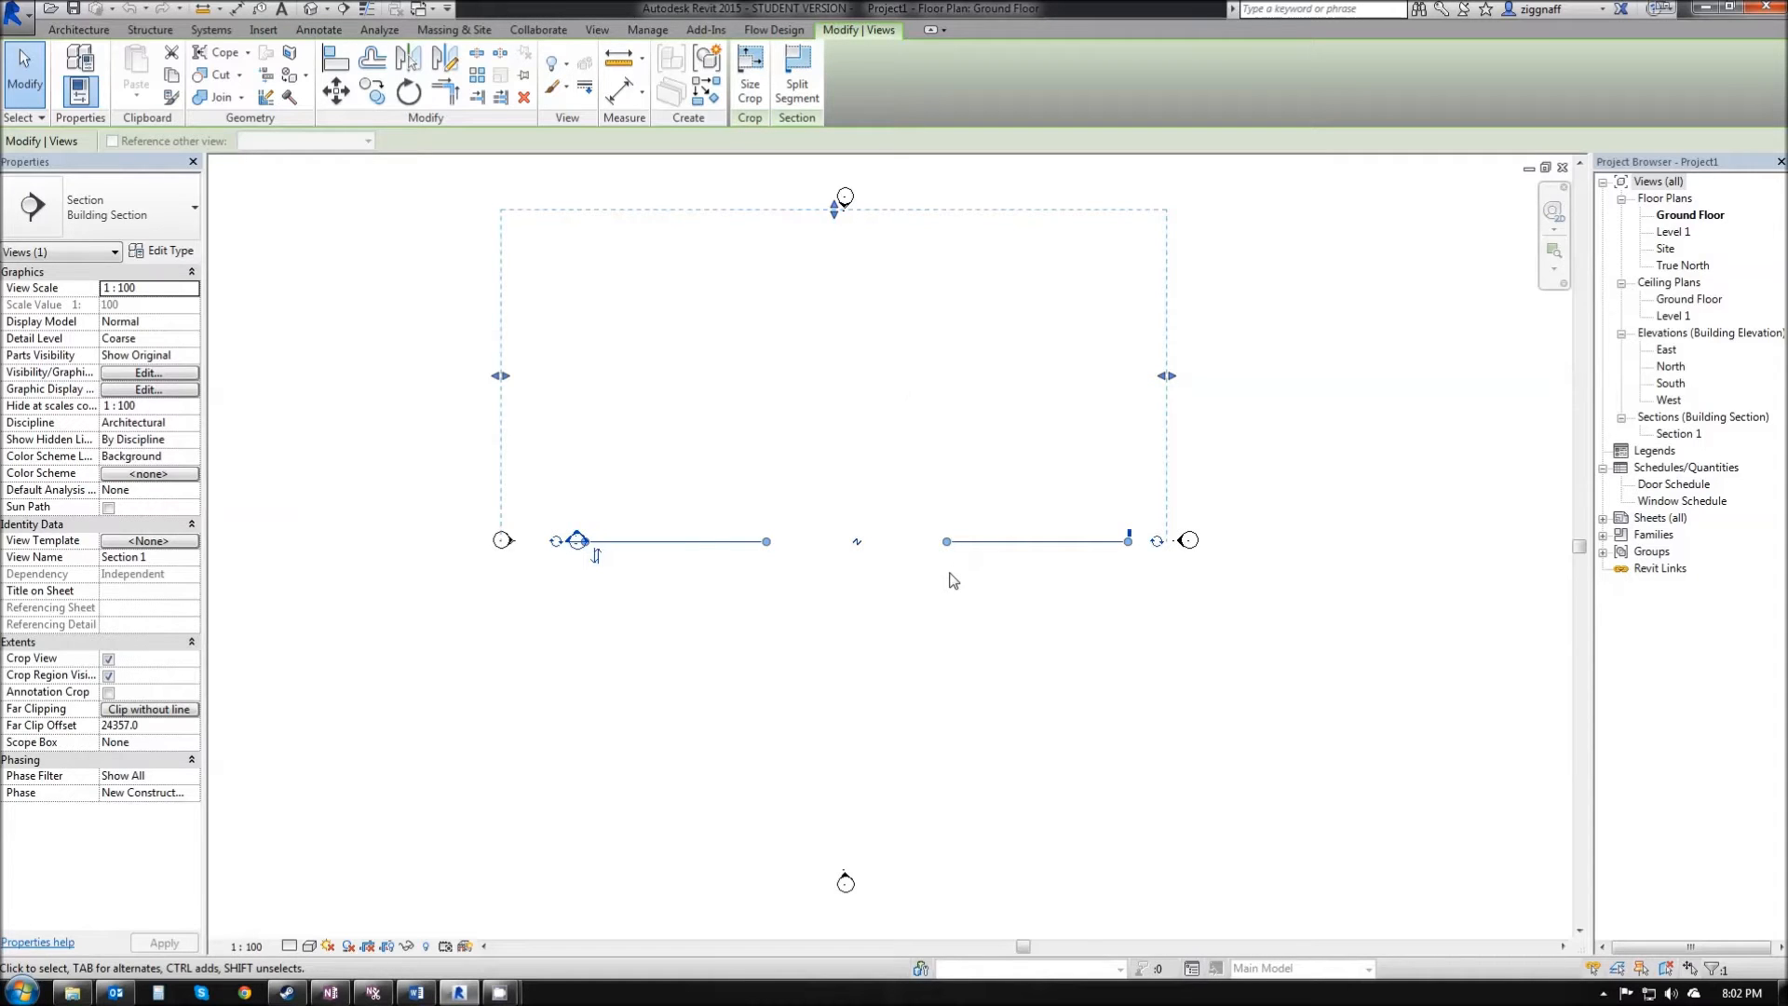
pyautogui.press('Delete')
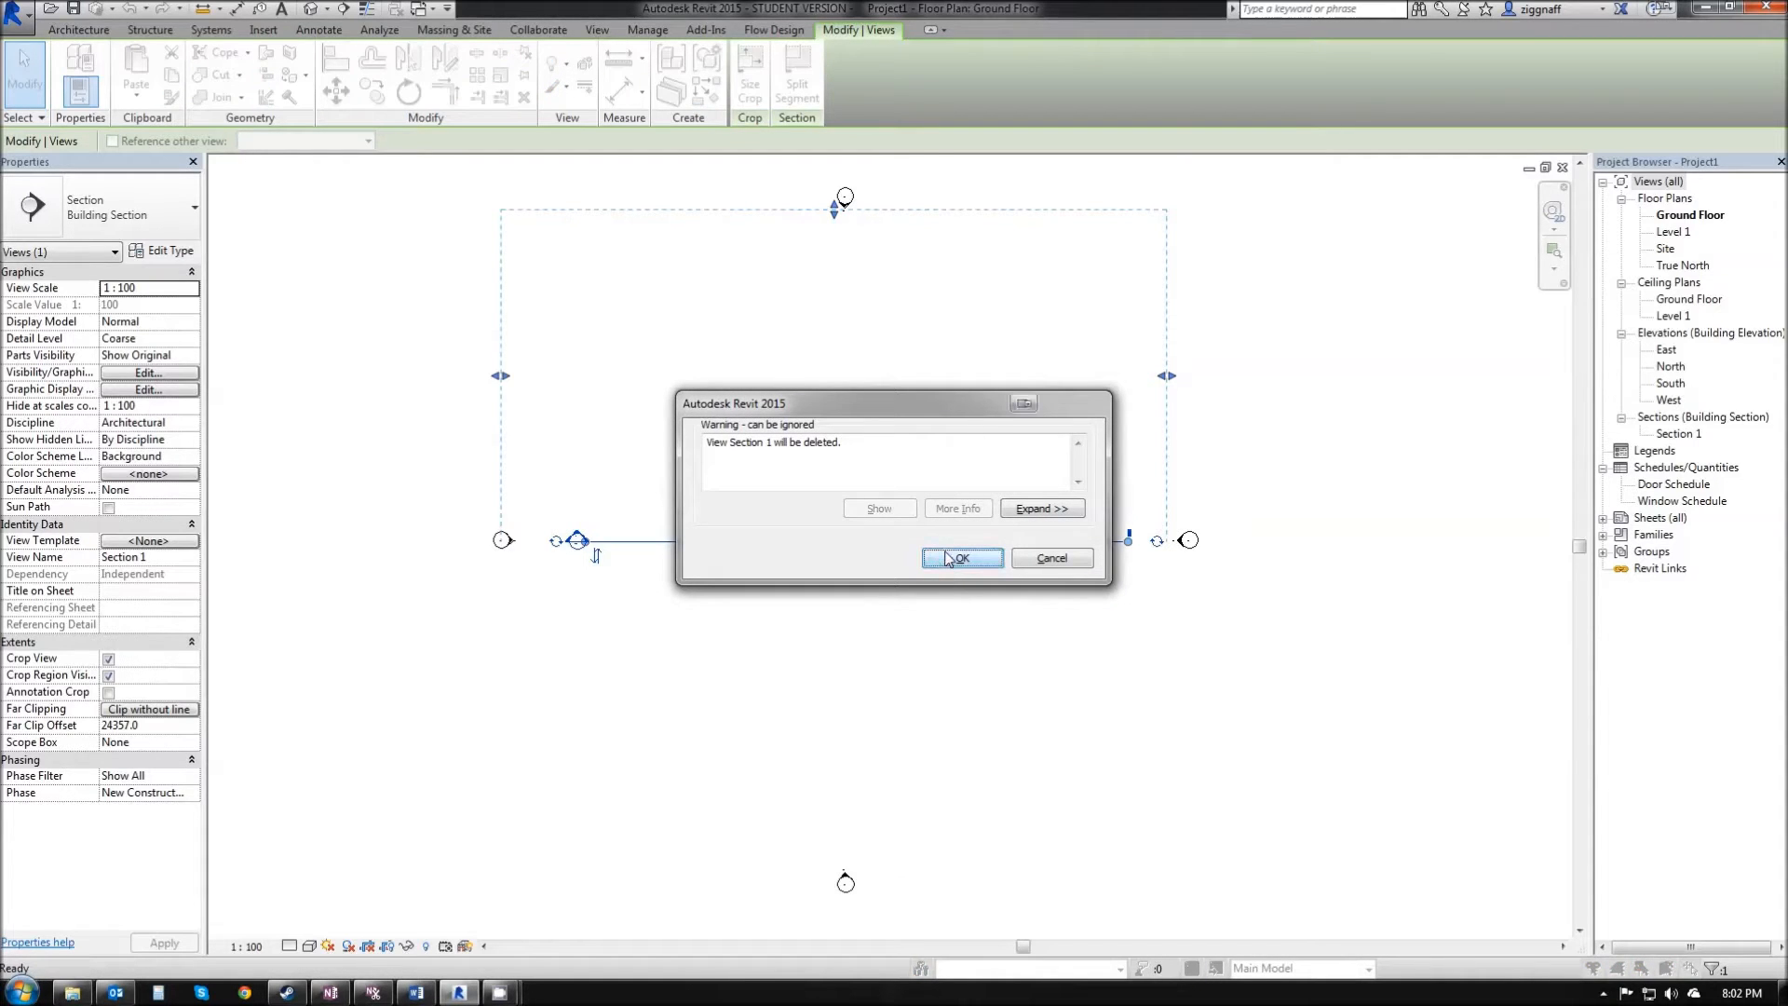
pyautogui.click(961, 558)
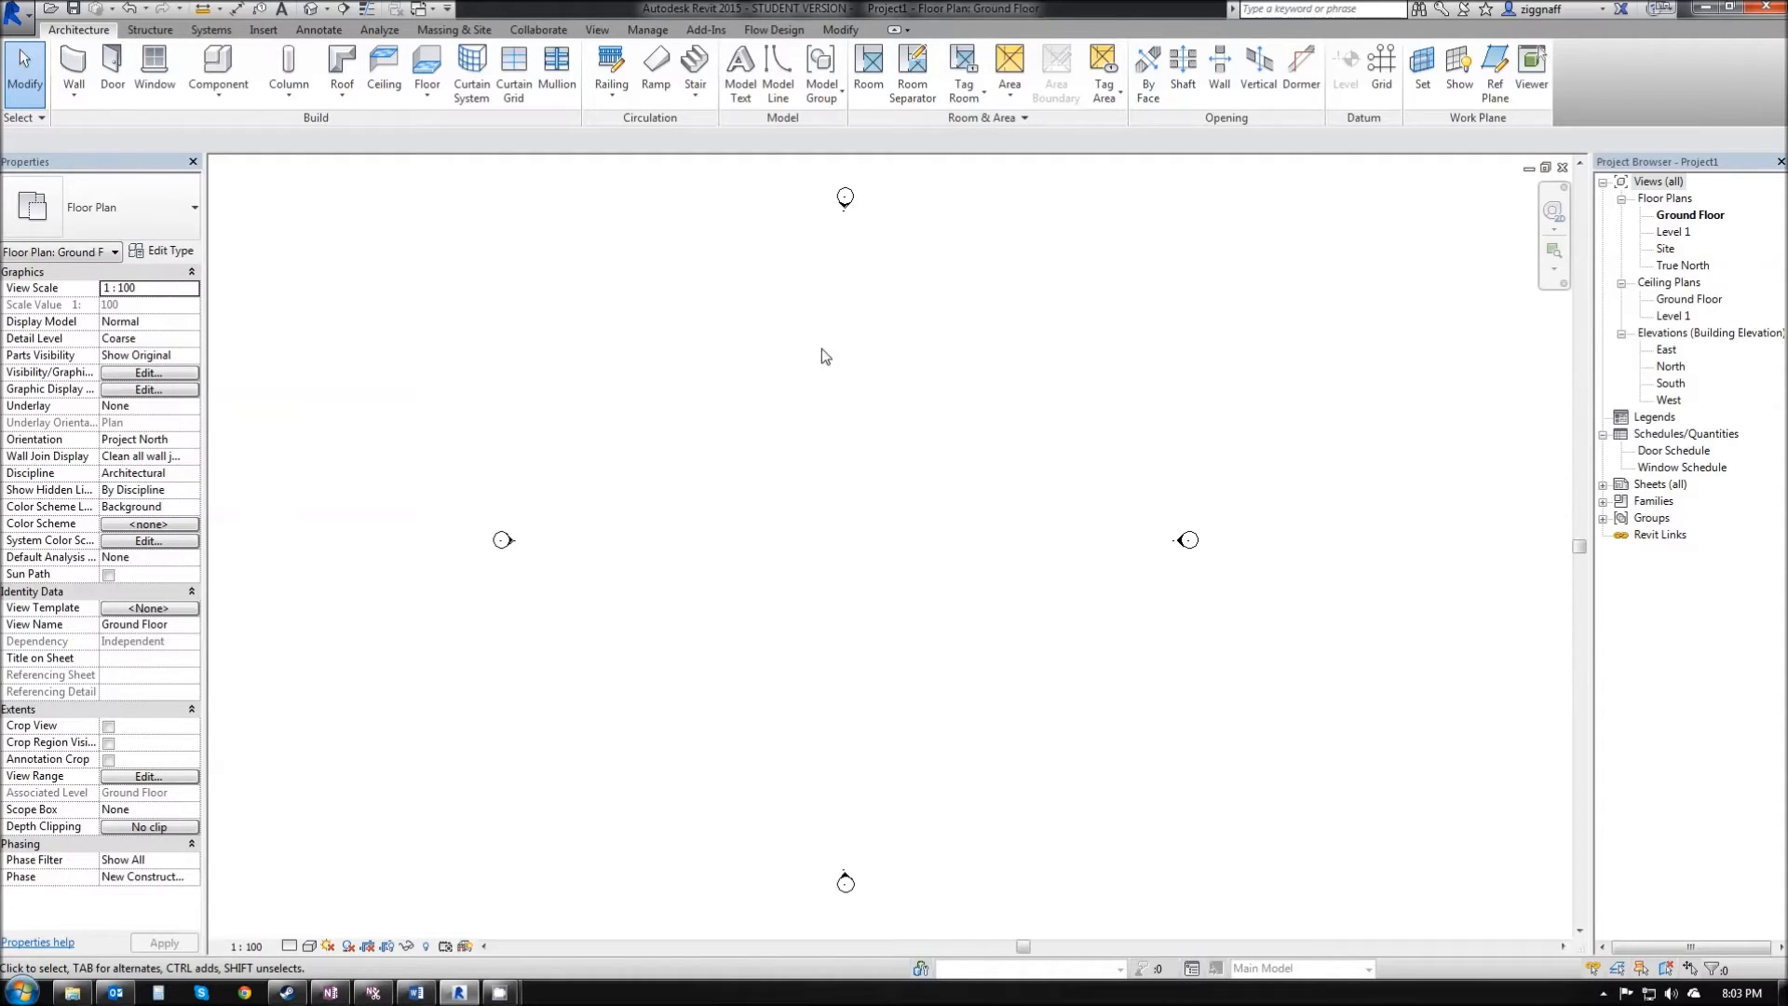
# In the East elevation, draw a new level about 3100 mm above Level 1, aligned with the ends of the existing levels.
pyautogui.doubleClick(1667, 354)
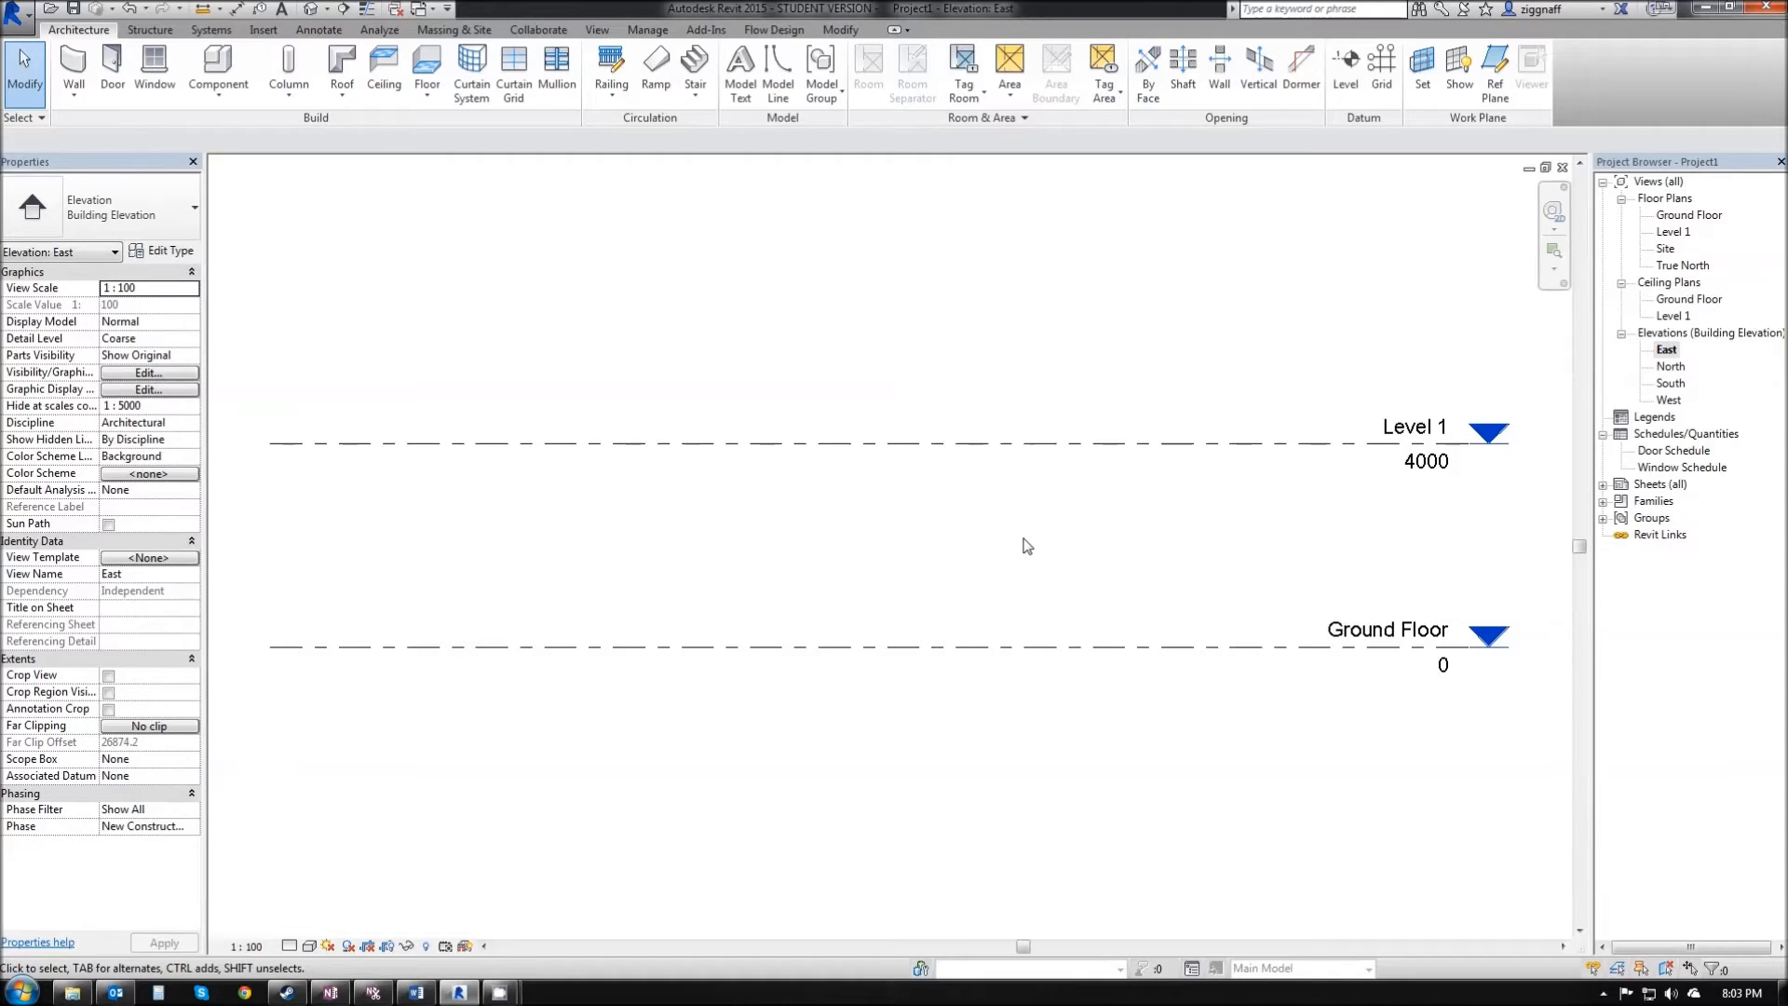
pyautogui.scroll(-2, 1028, 546)
pyautogui.moveTo(1034, 531); pyautogui.dragTo(1000, 629, button='middle')
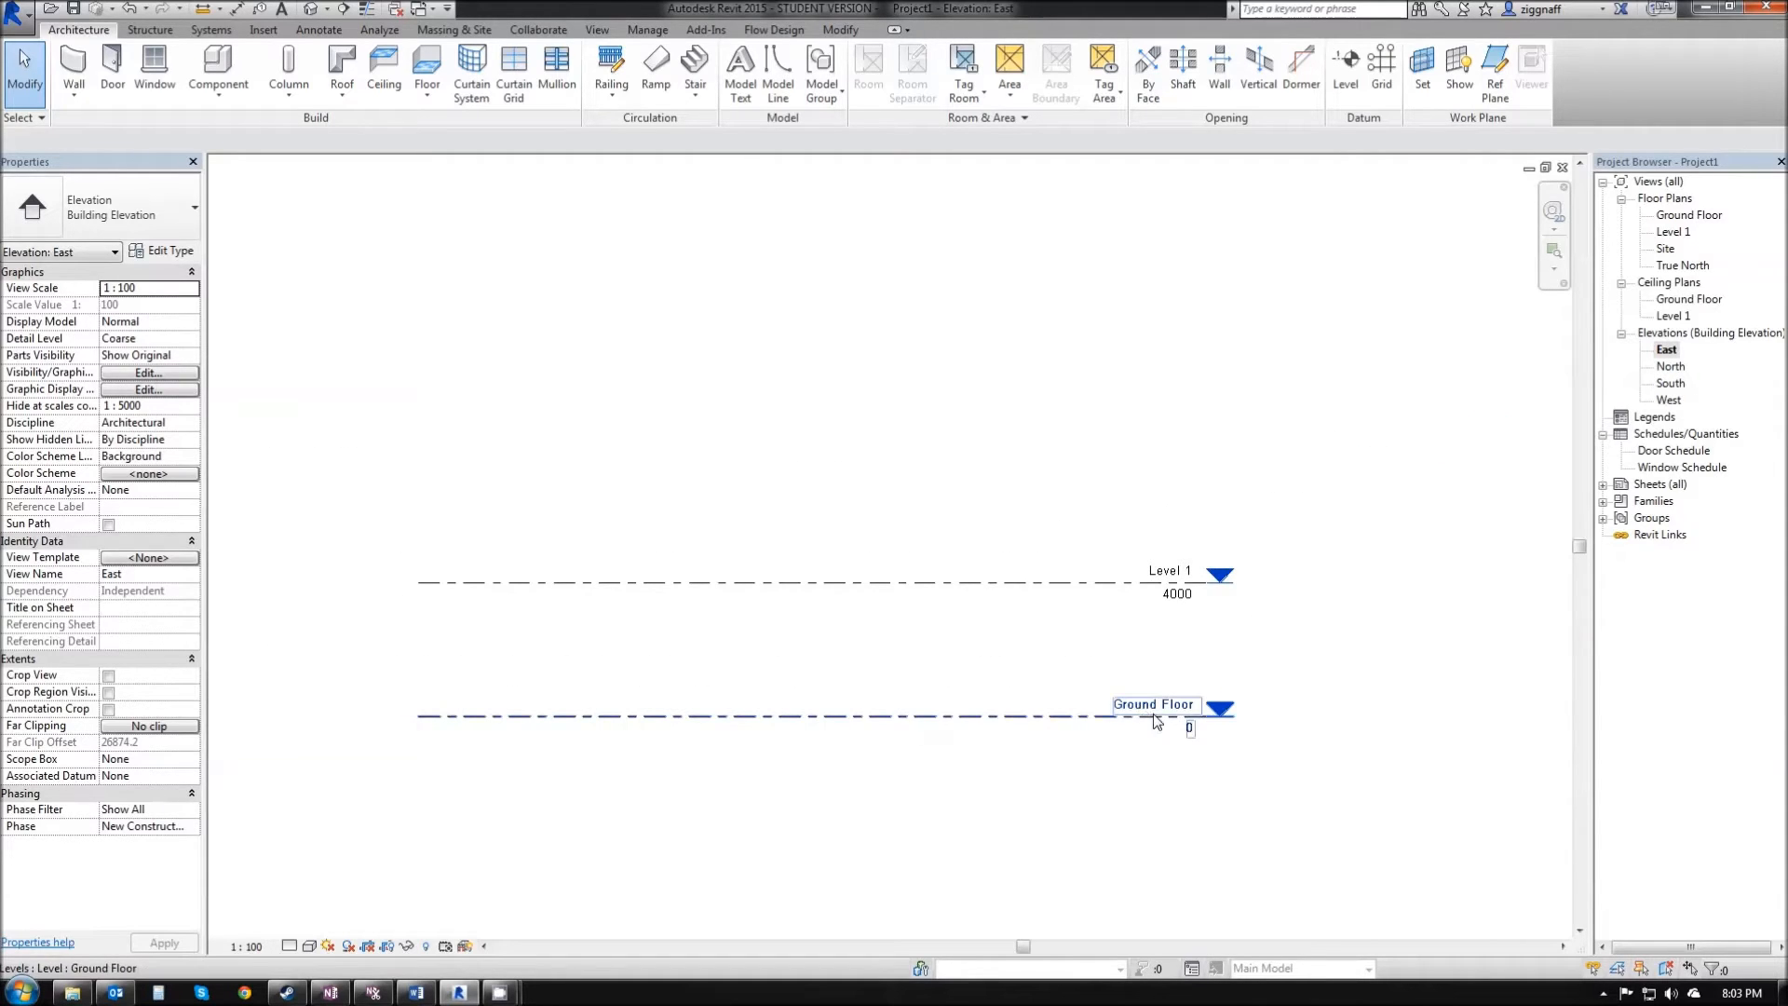
pyautogui.press('ctrl')
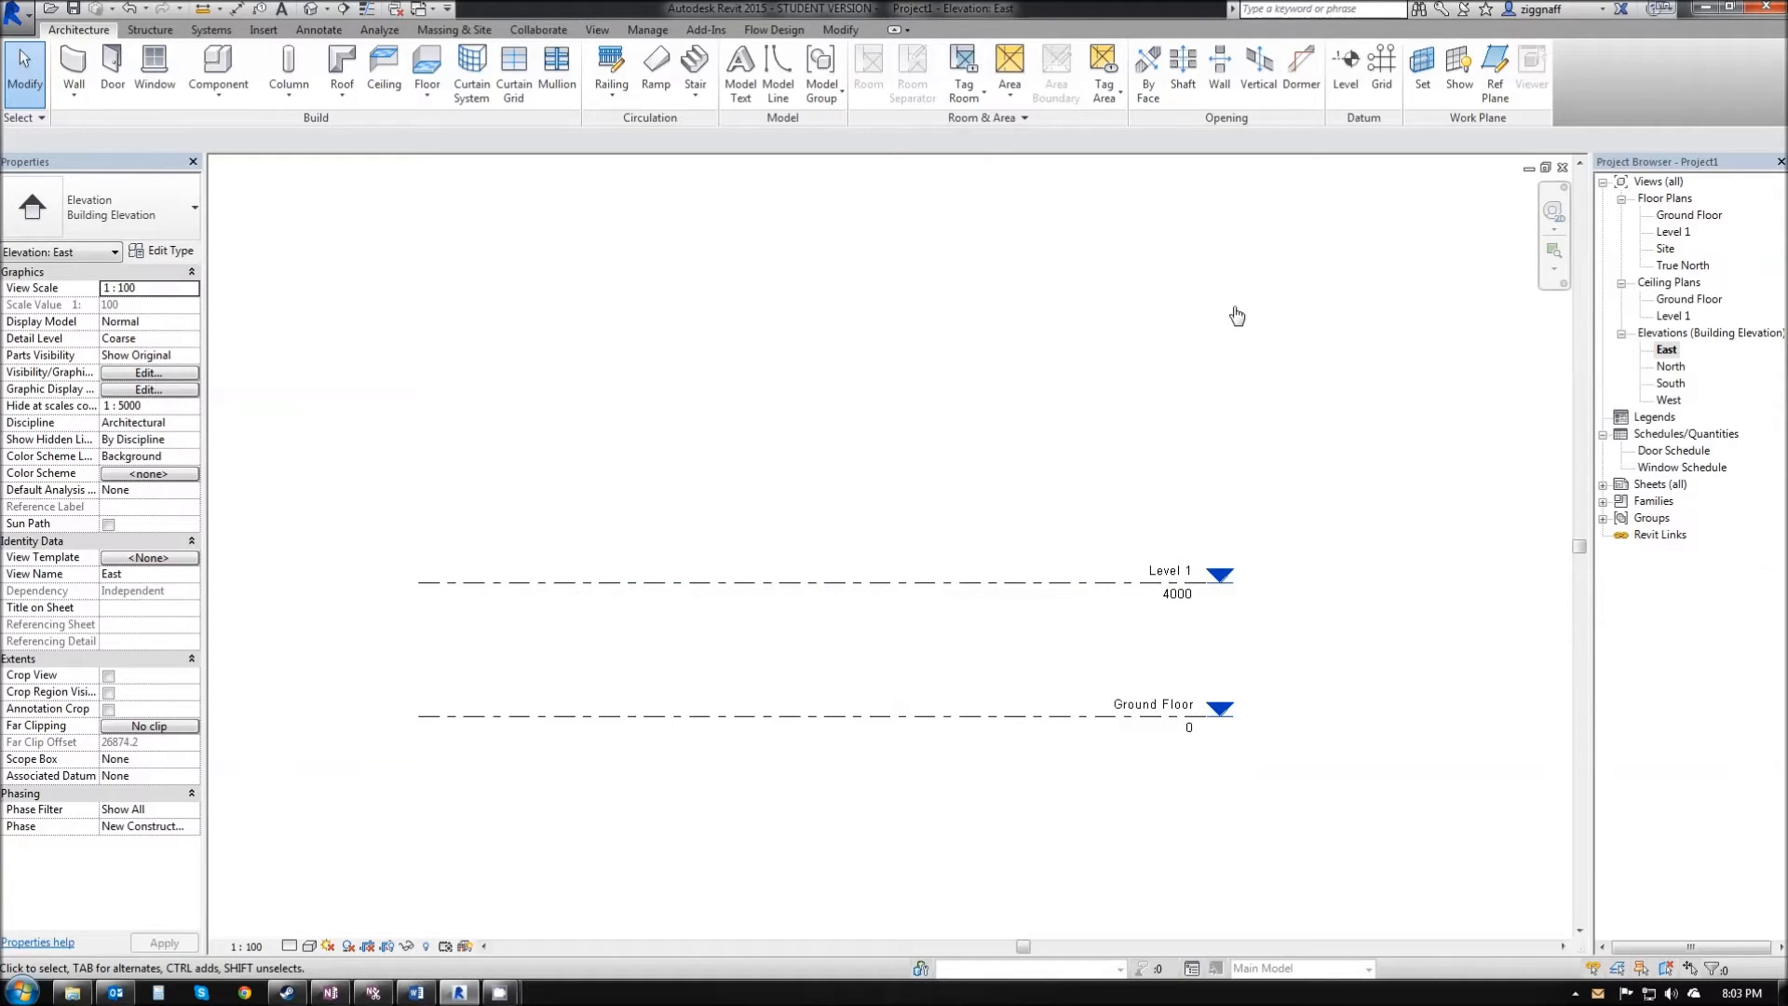
pyautogui.click(1348, 84)
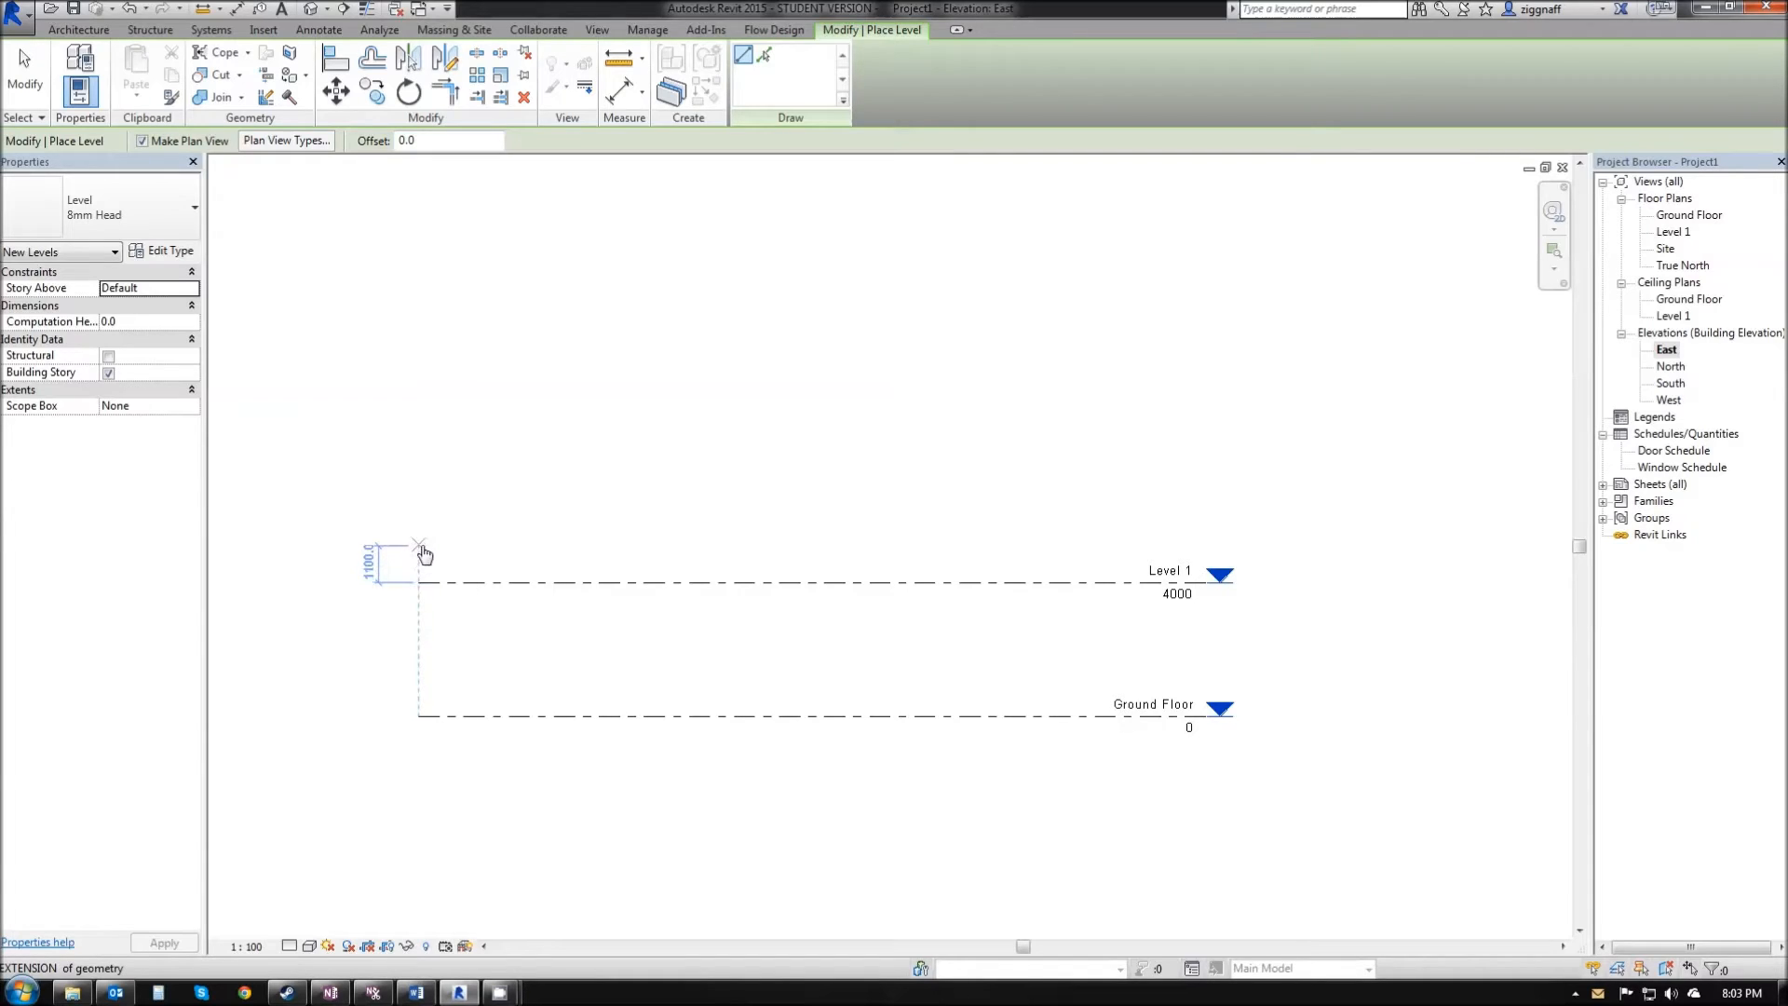
pyautogui.click(419, 480)
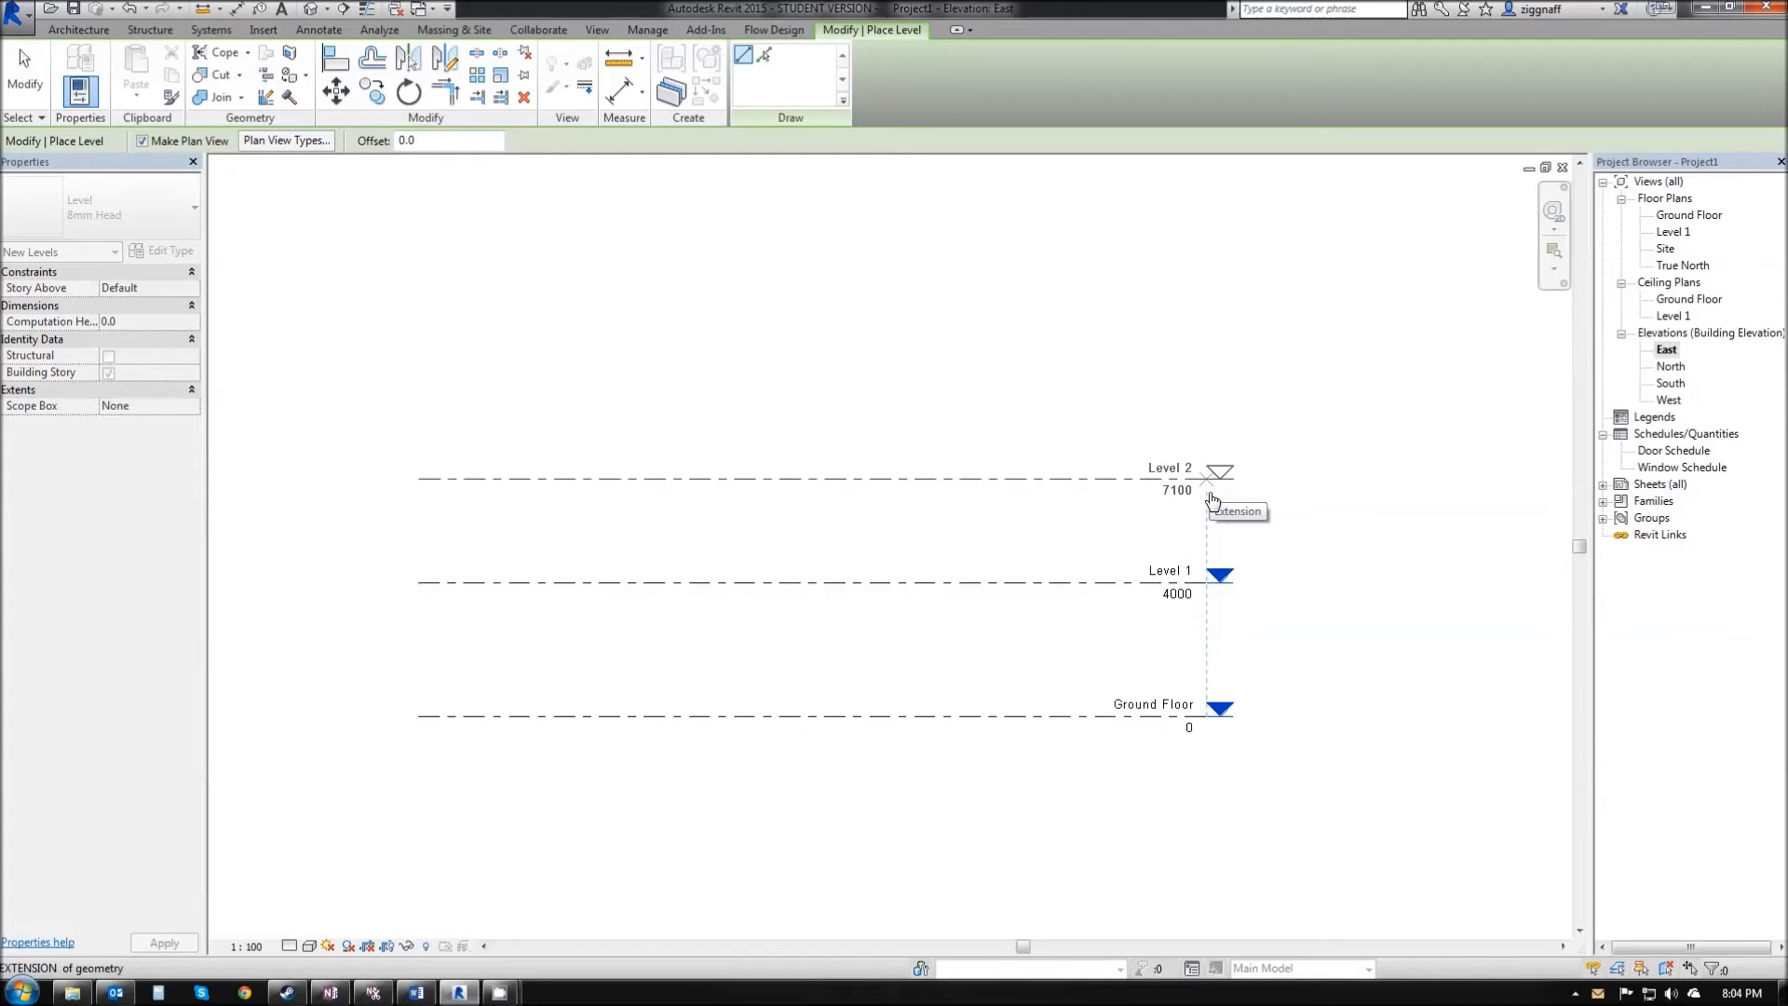
pyautogui.click(1210, 498)
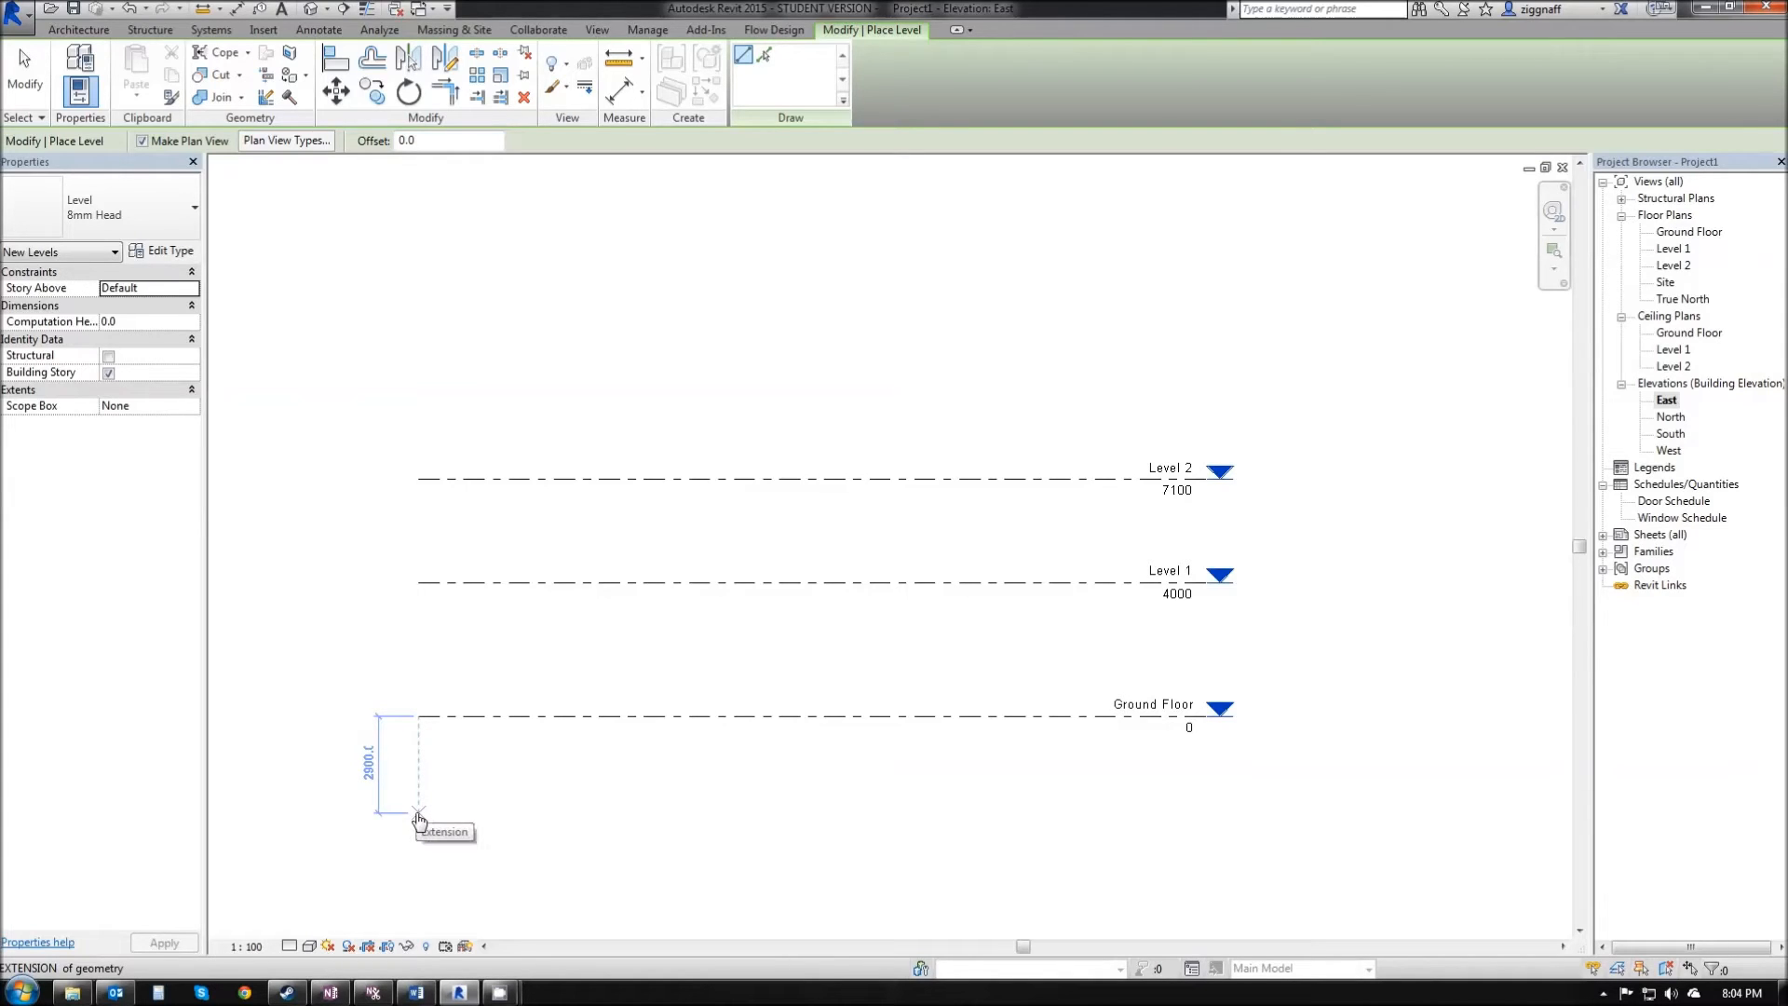
# Draw another level 2400 mm below the Ground Floor, aligned with the ends of the existing levels.
pyautogui.write('2400')
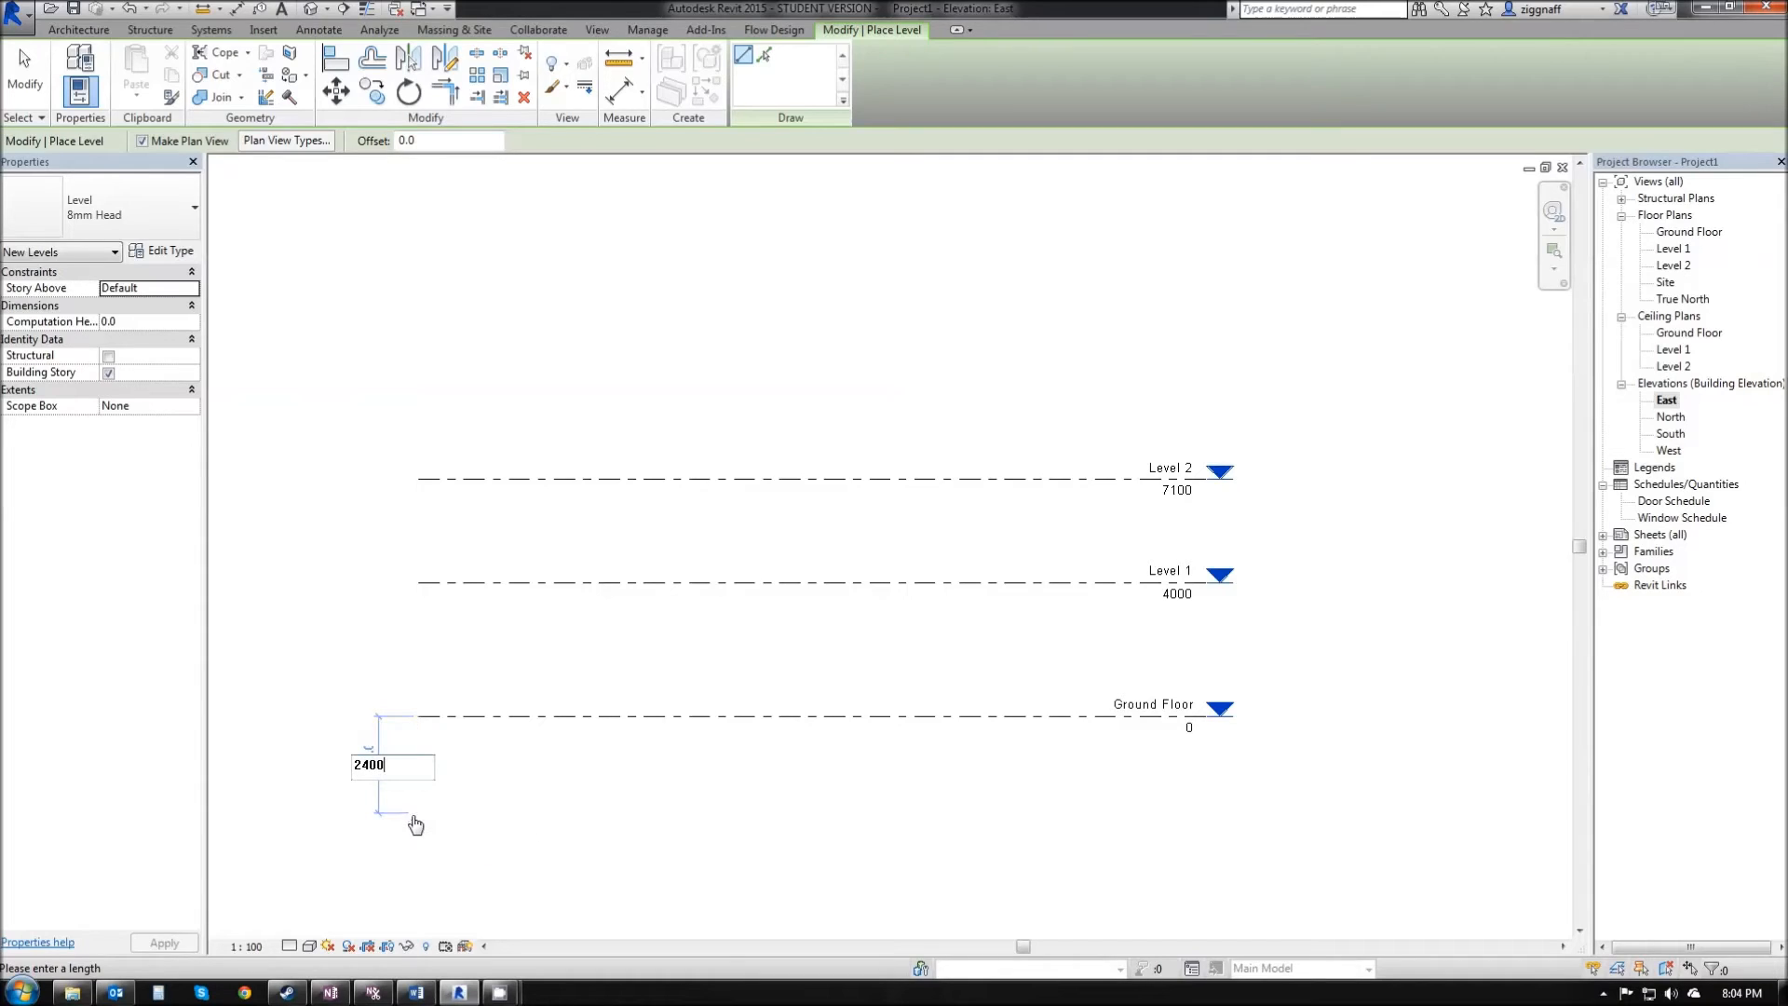
pyautogui.press('Return')
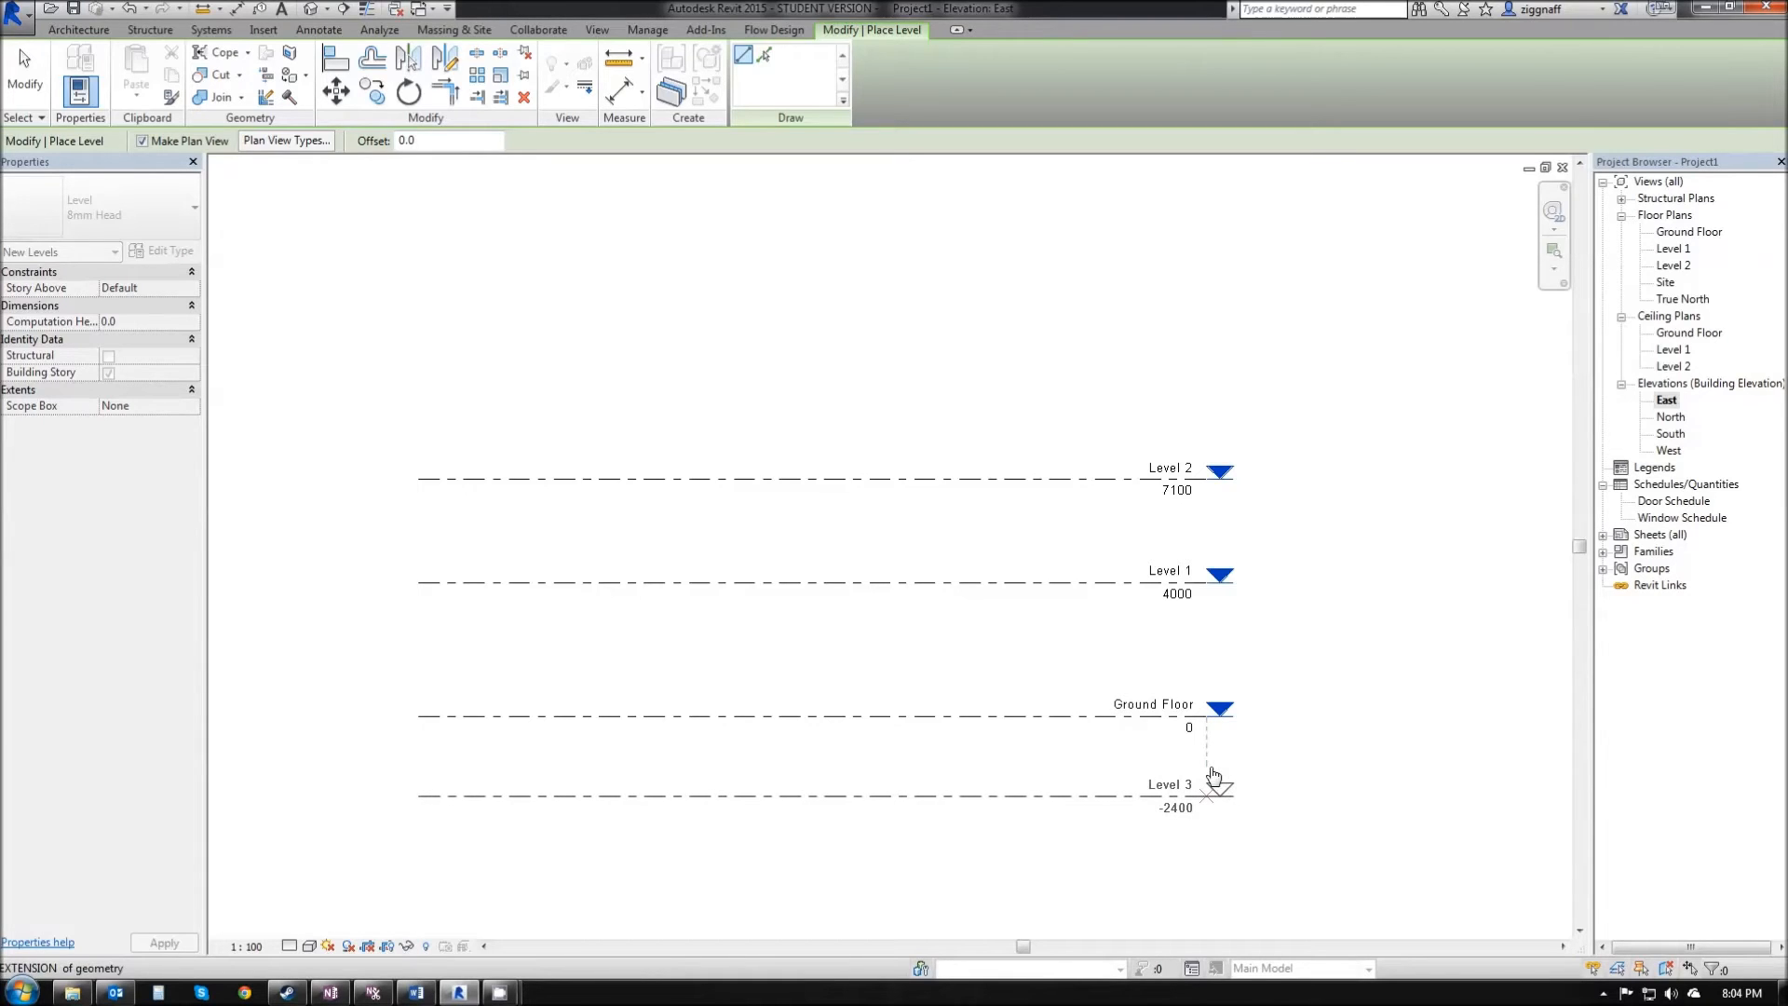
pyautogui.click(1214, 777)
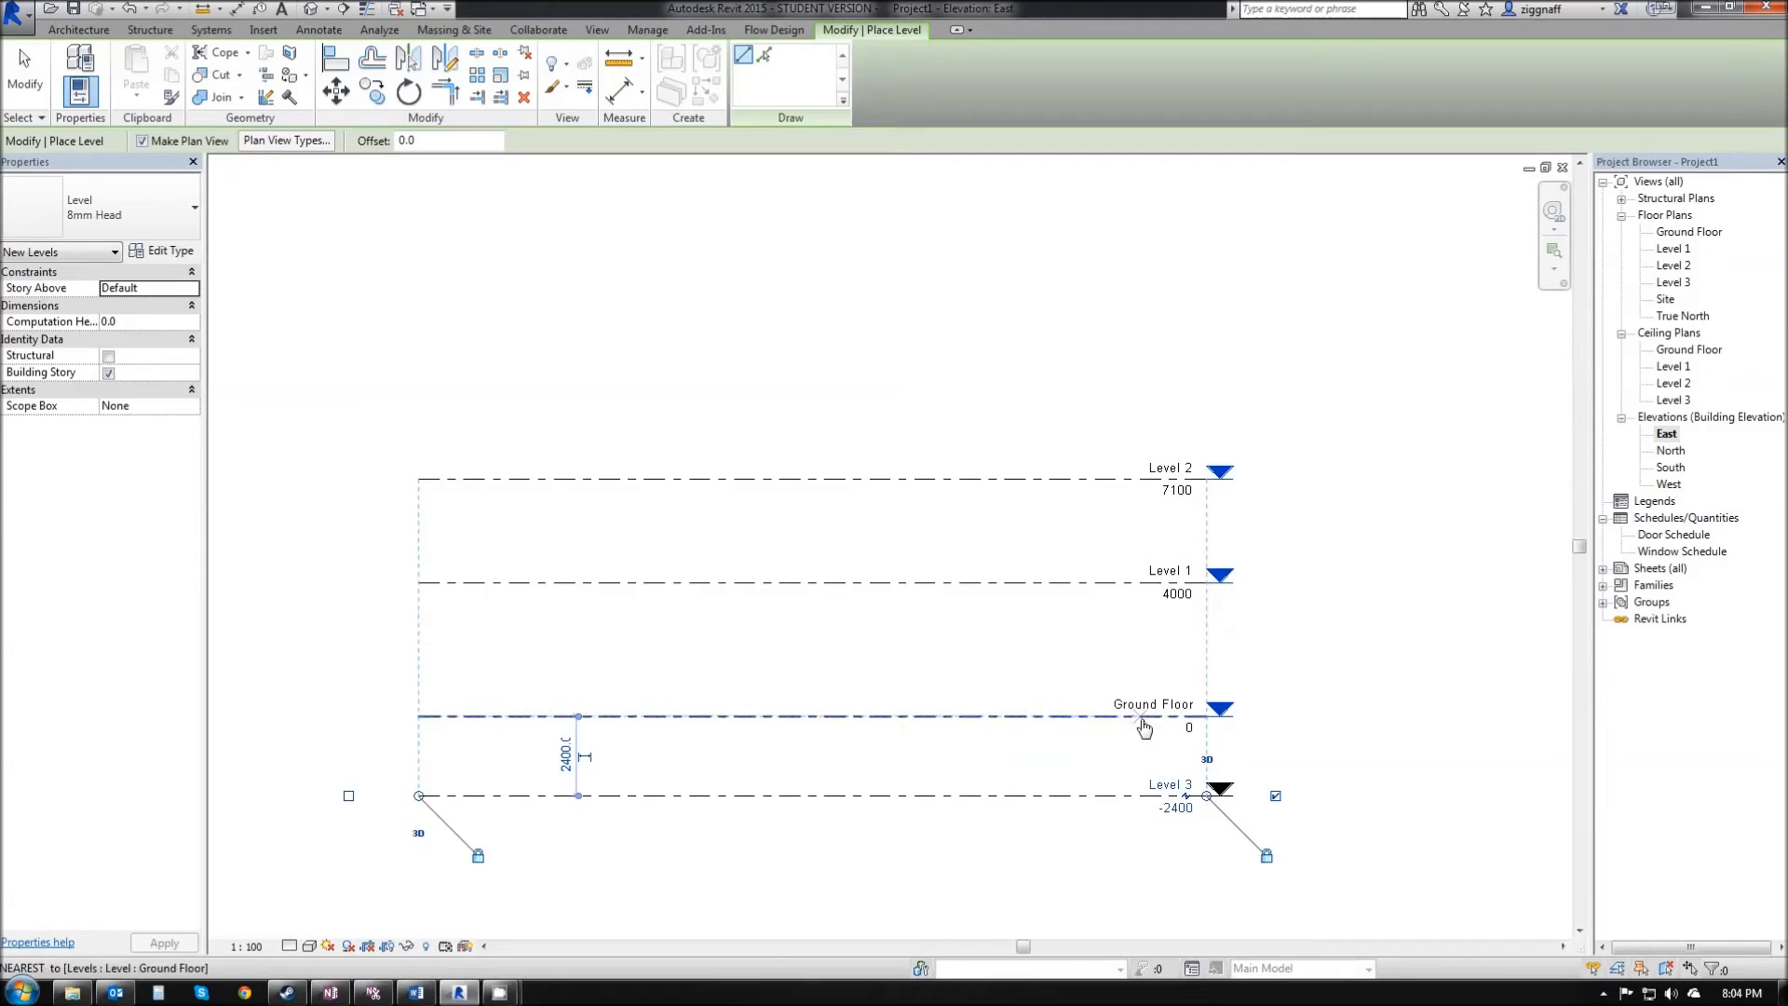
pyautogui.press('Escape')
pyautogui.press('Escape')
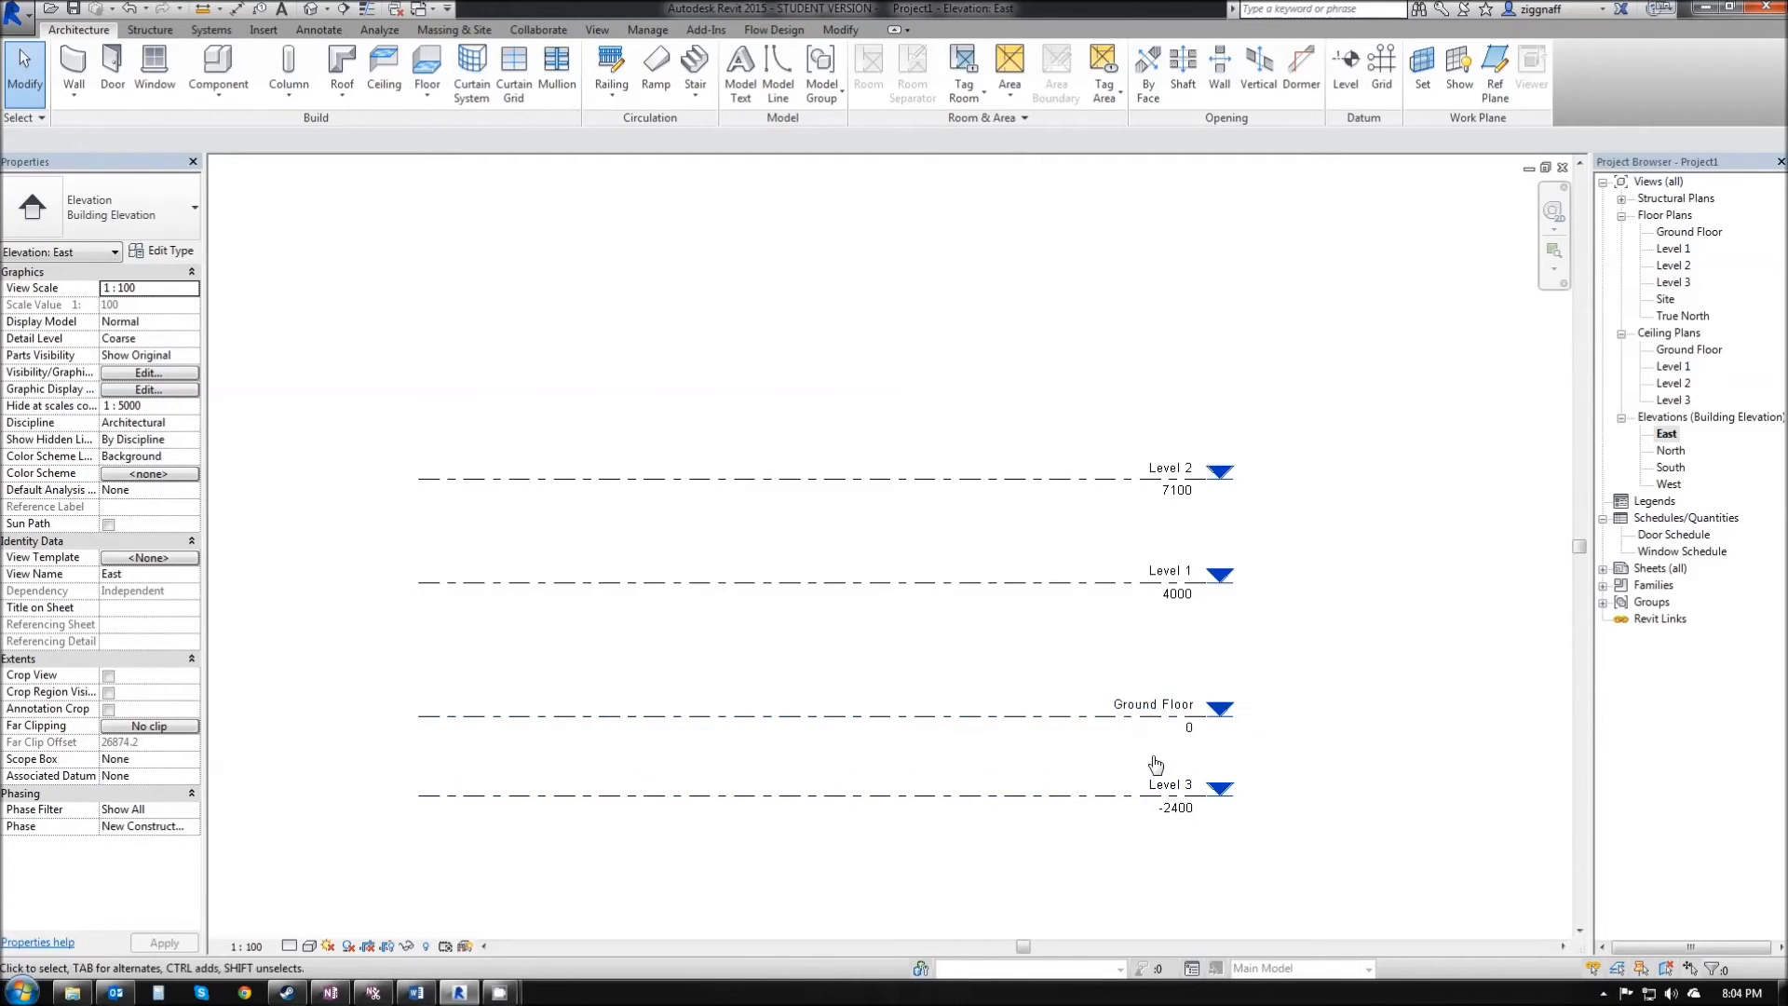
# Rename the Ground Floor level to "01 Ground Floor" and rename its corresponding views as well.
pyautogui.doubleClick(1155, 705)
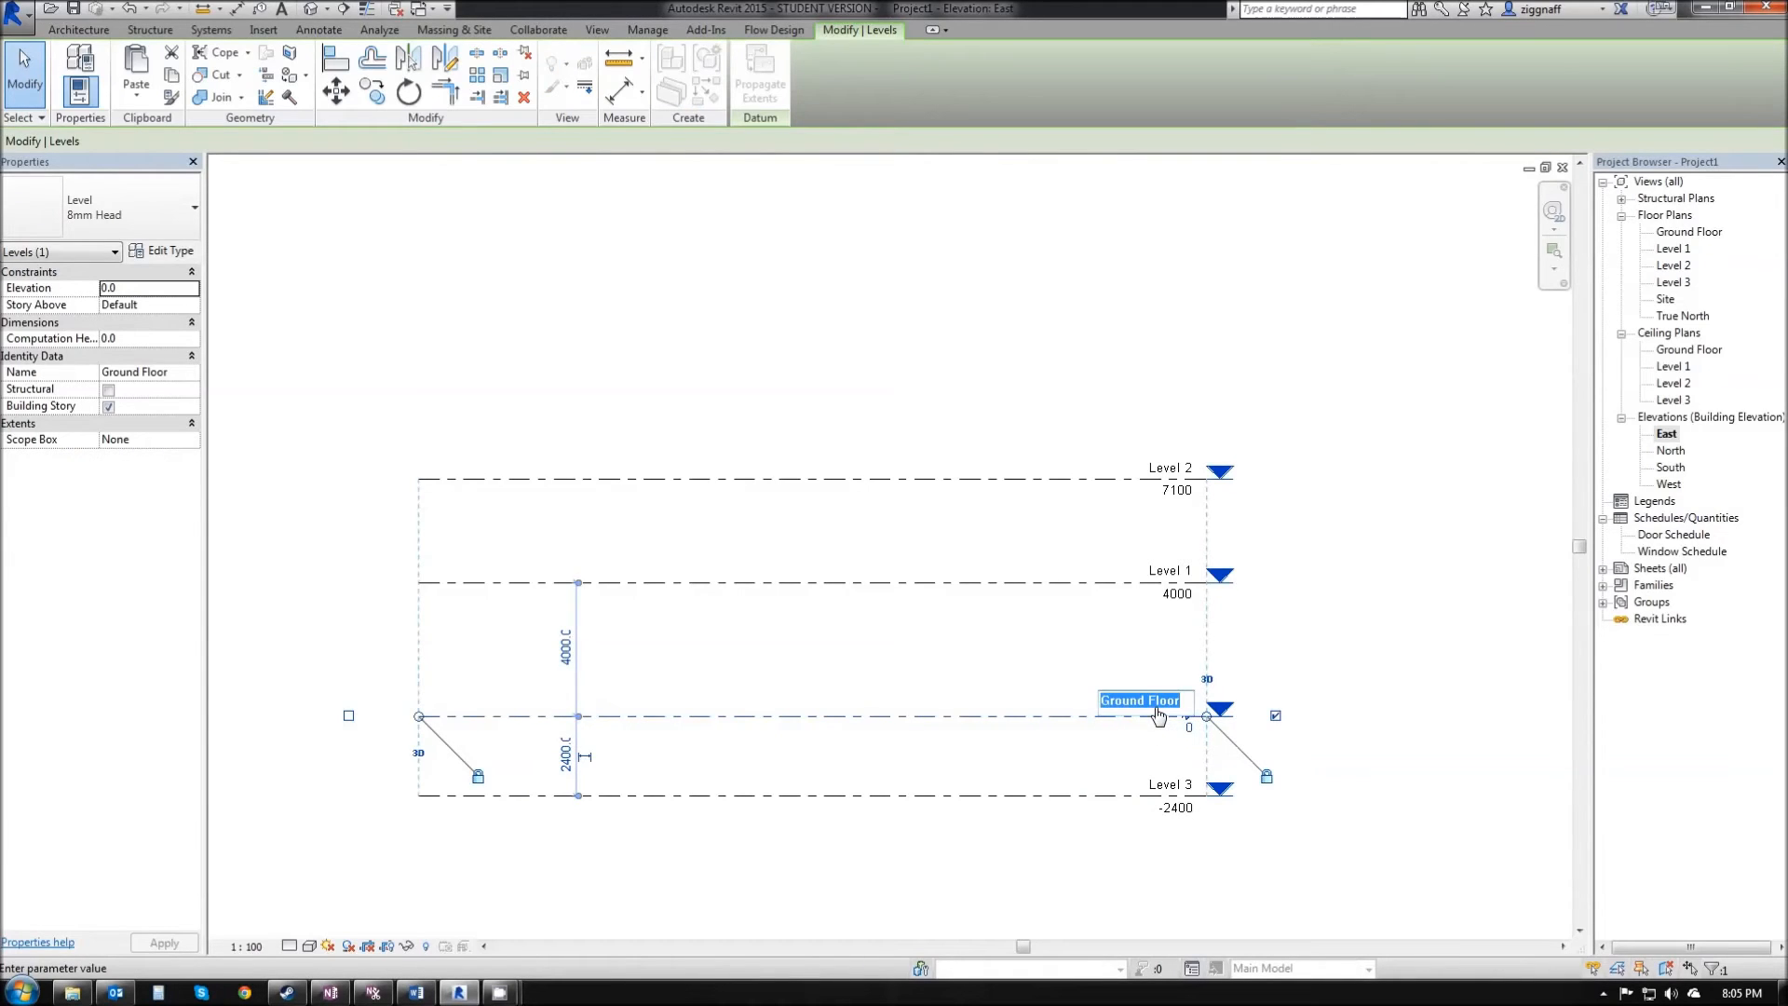
pyautogui.press('Left')
pyautogui.press('Left')
pyautogui.press('Home')
pyautogui.write('01')
pyautogui.press('Return')
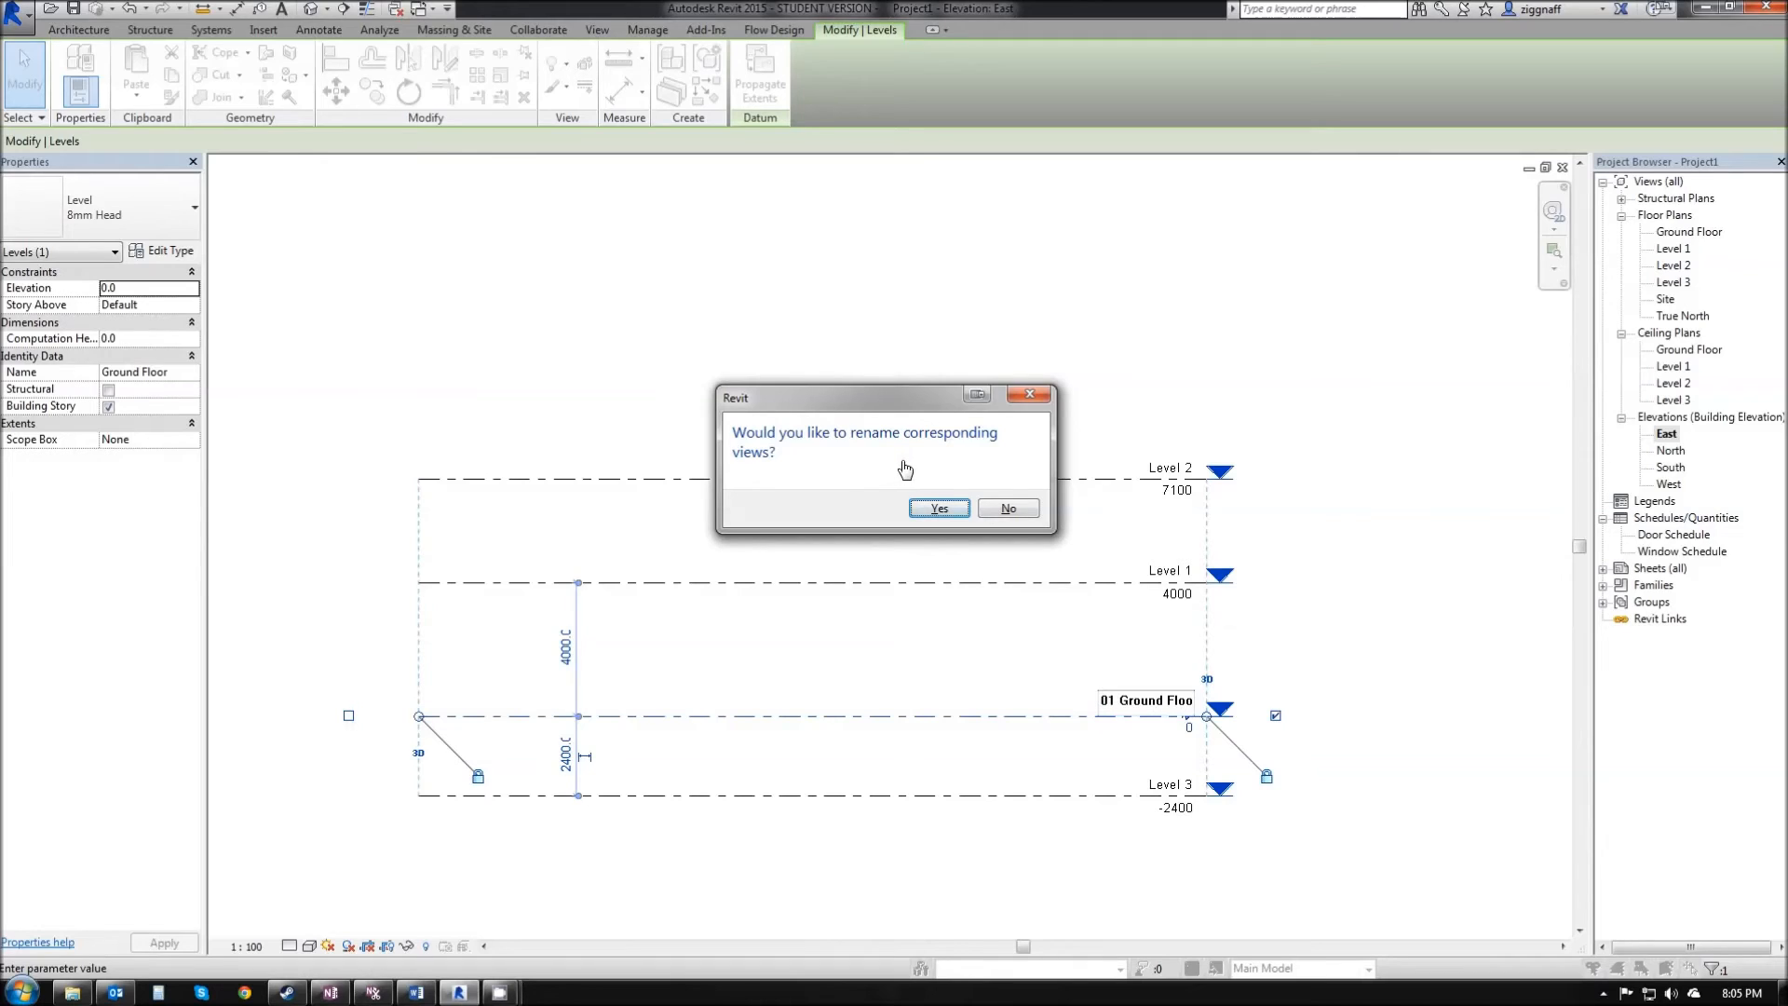
pyautogui.click(940, 509)
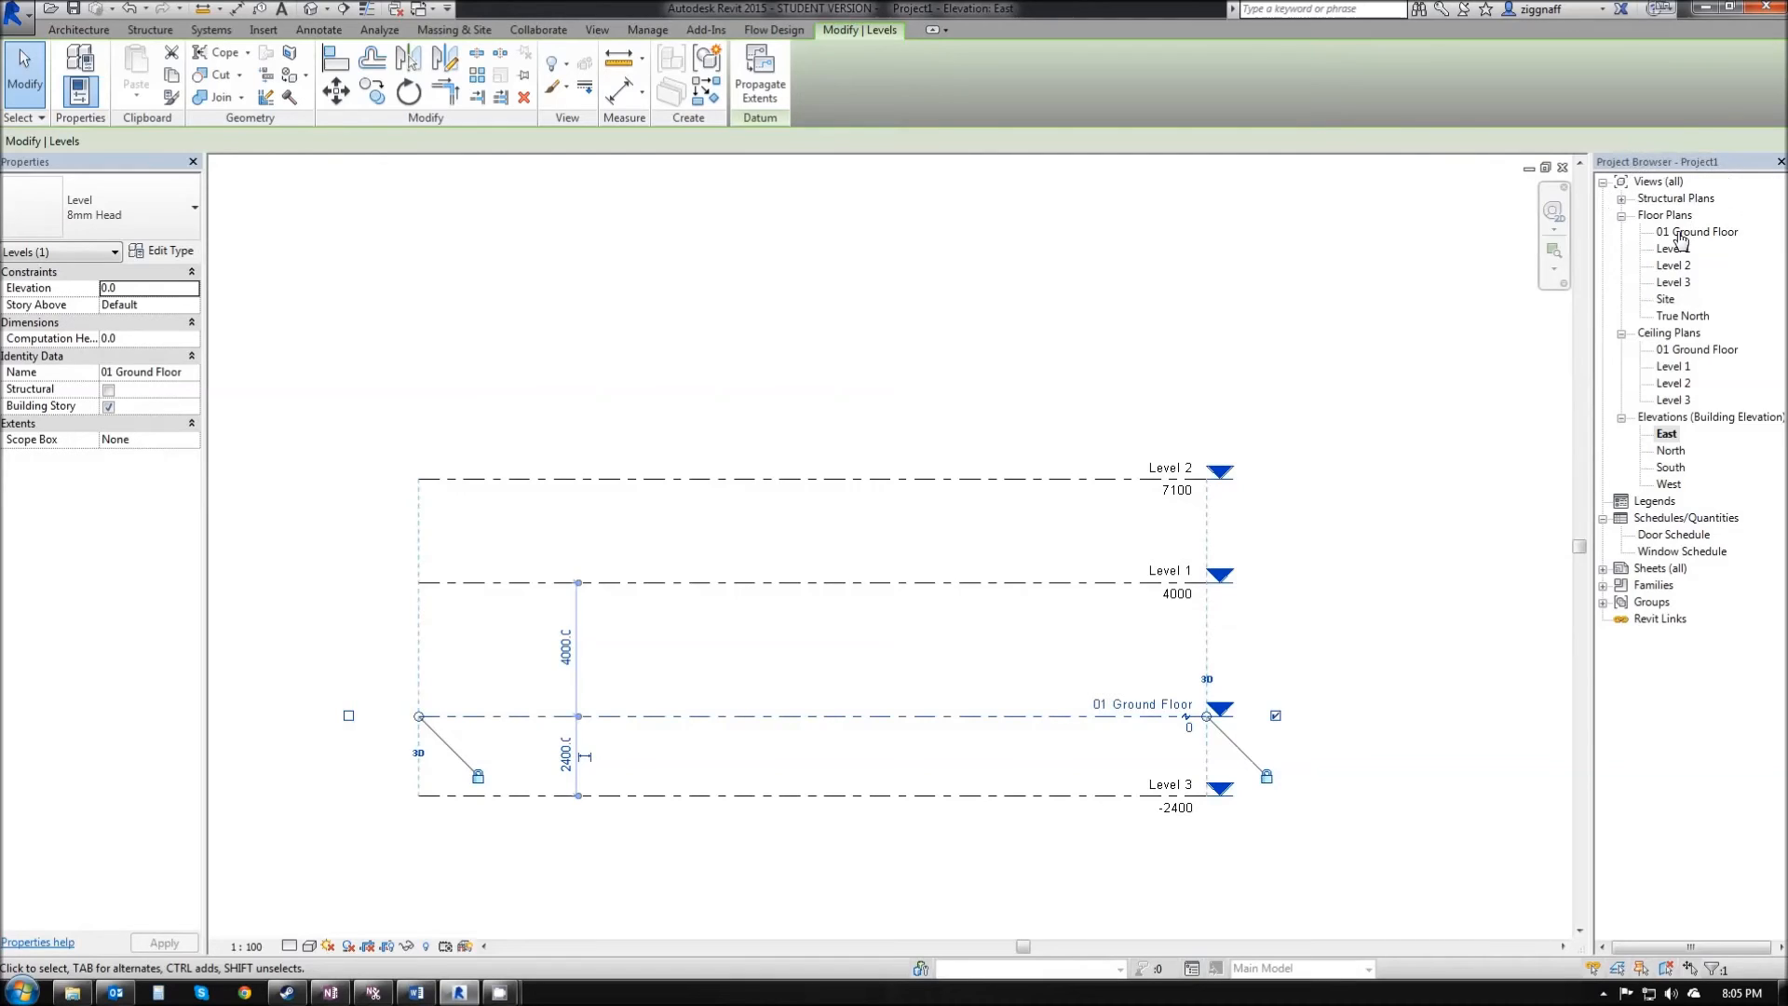
# Rename the lowest level, Level 3, to "00 Basement" along with its corresponding views.
pyautogui.click(1166, 788)
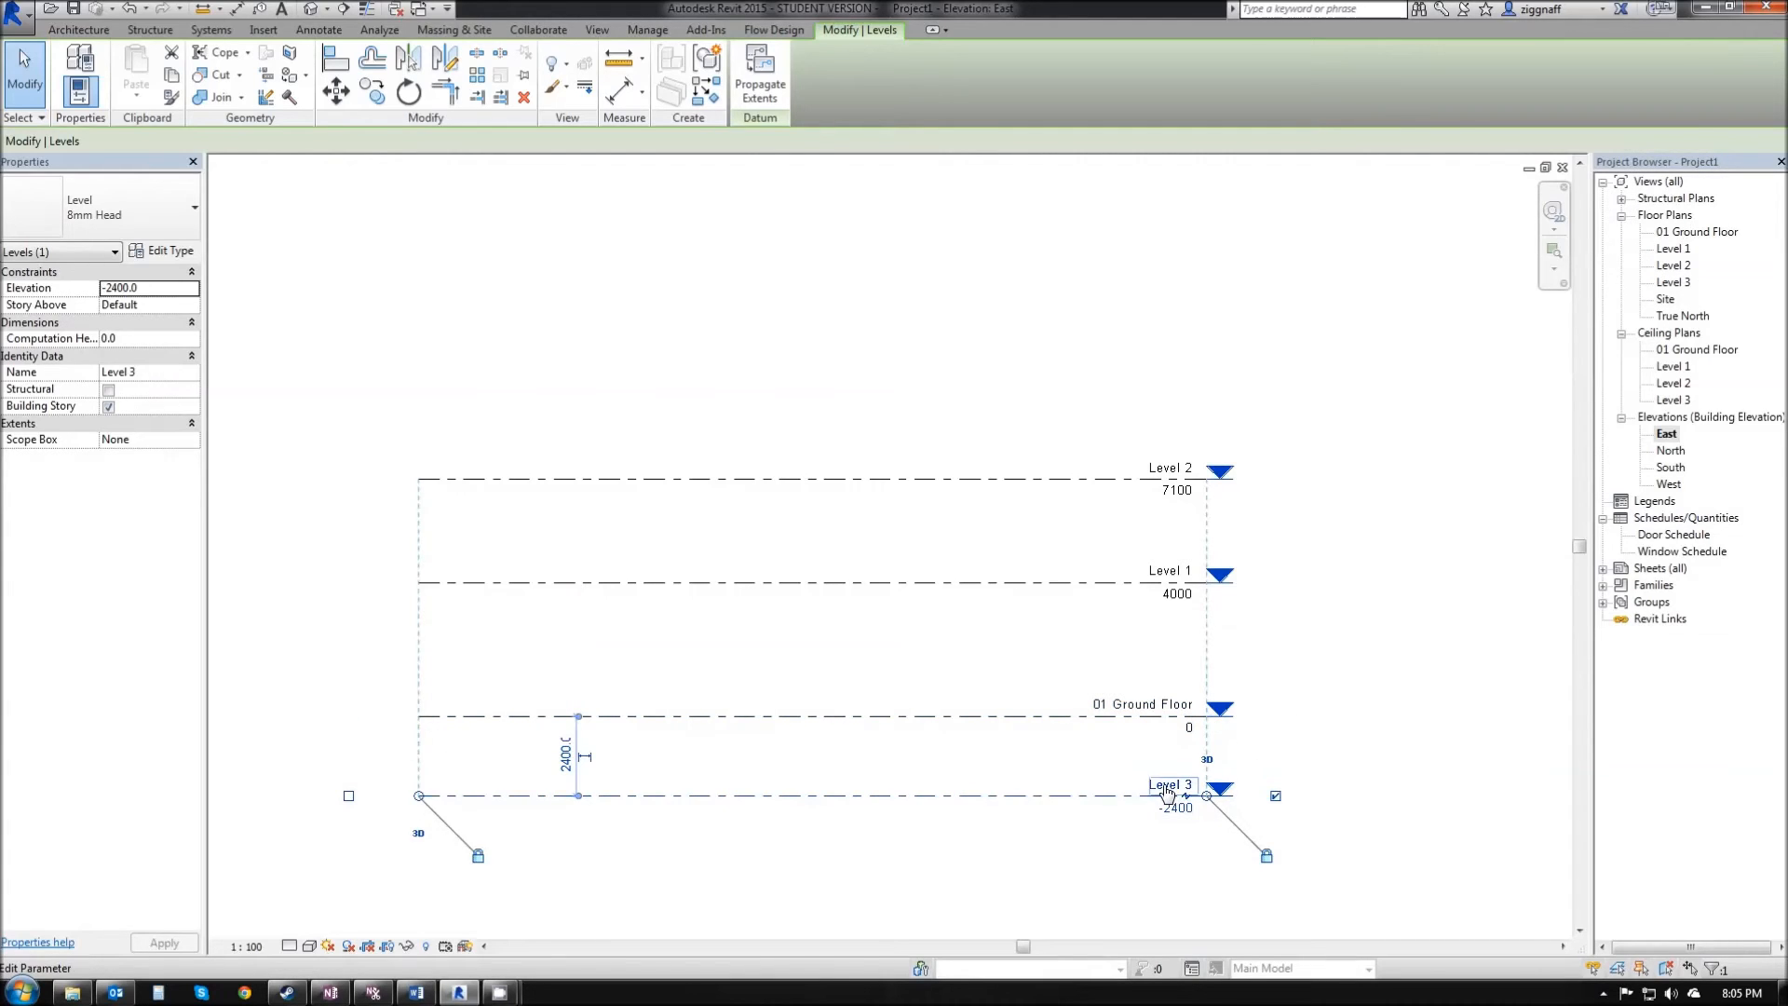
pyautogui.click(1166, 788)
pyautogui.write('00')
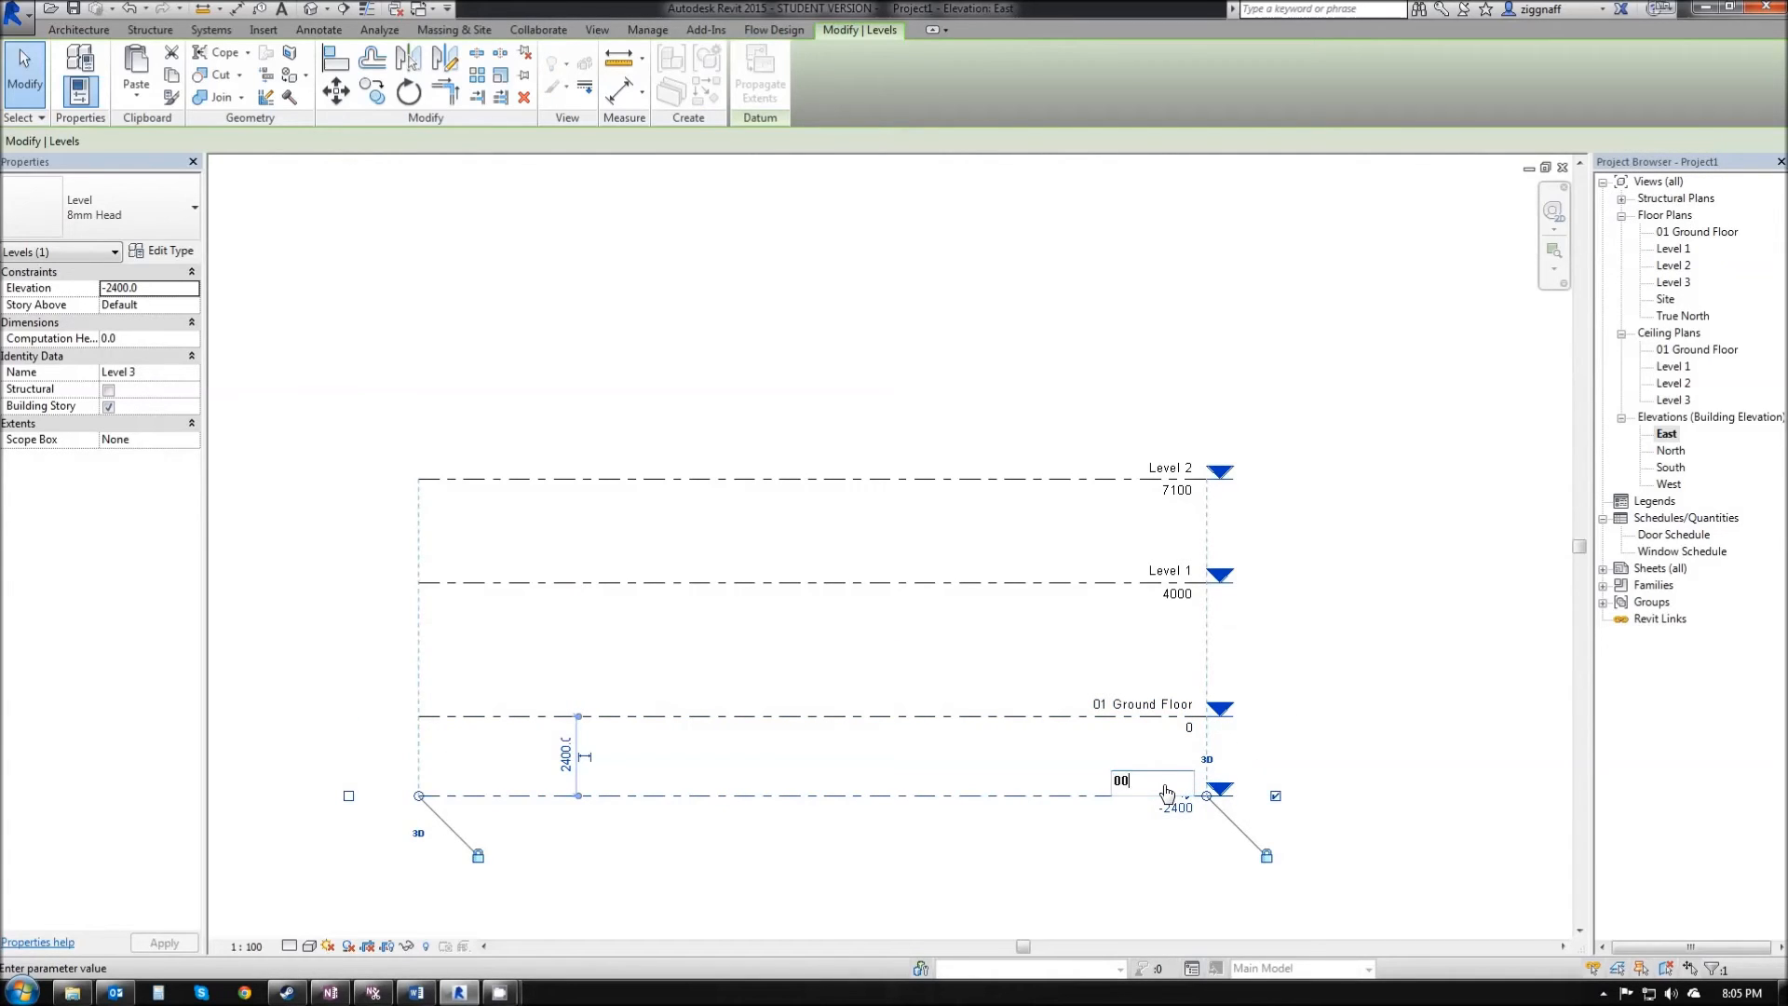
pyautogui.write(' Basement')
pyautogui.press('Return')
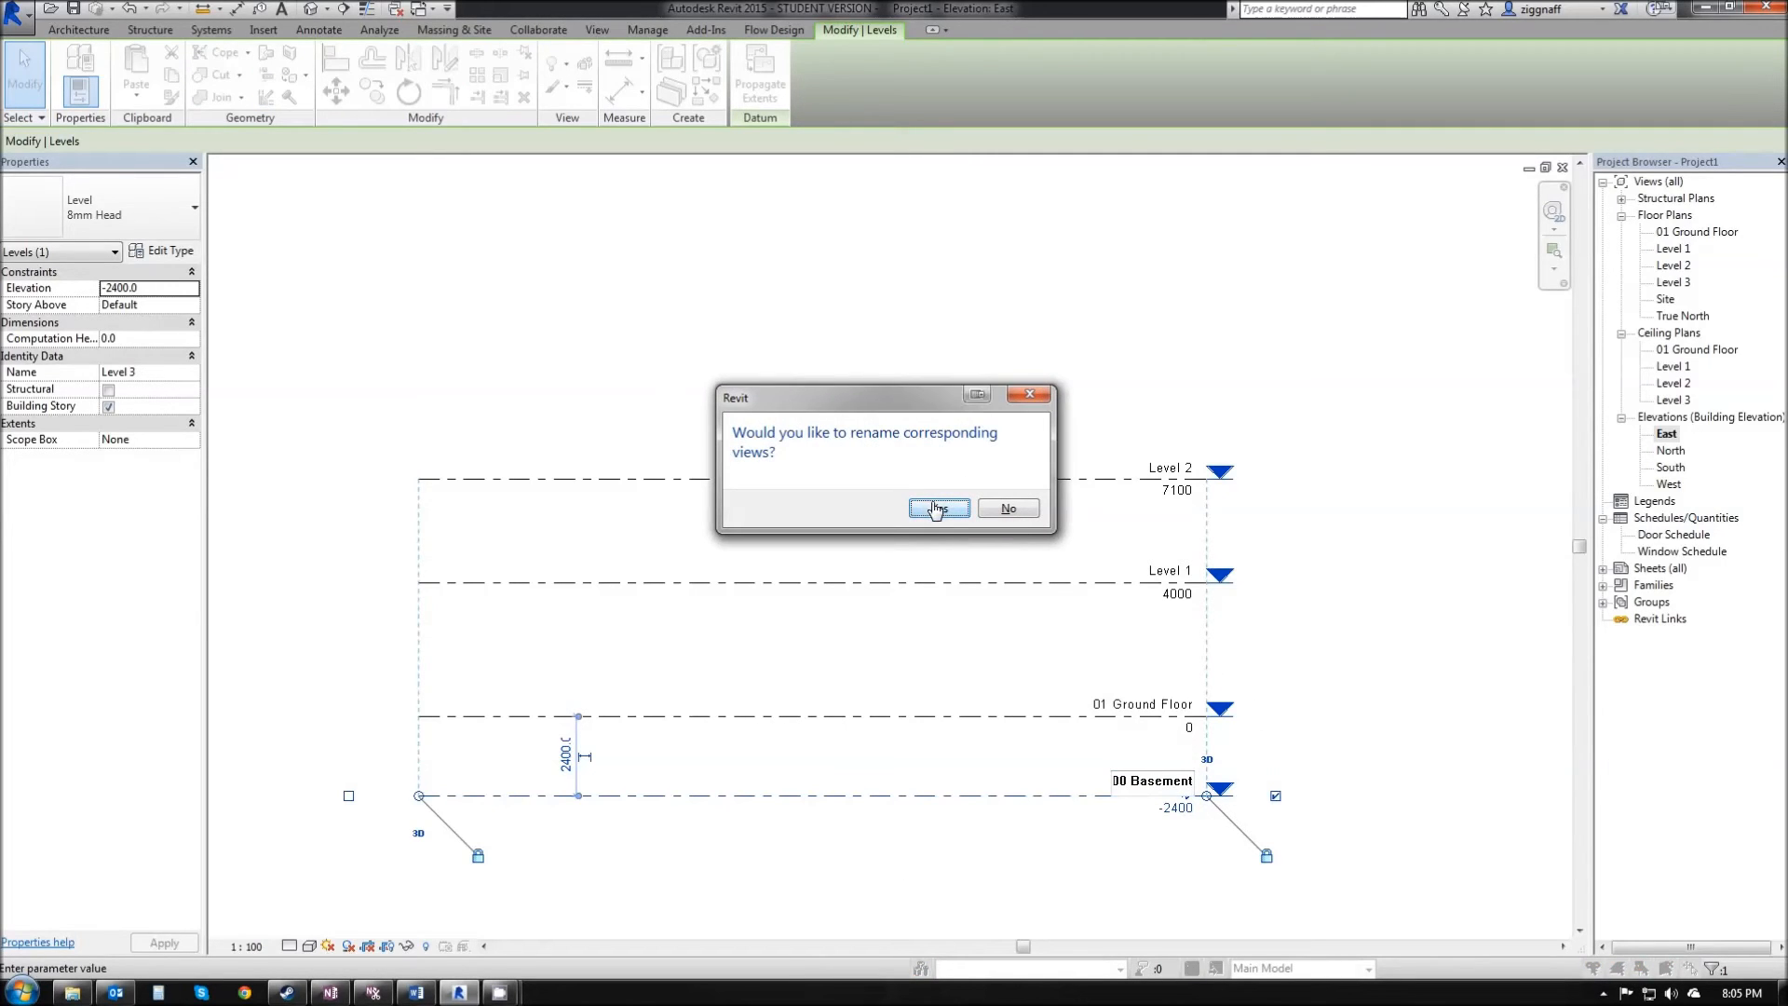
pyautogui.click(938, 509)
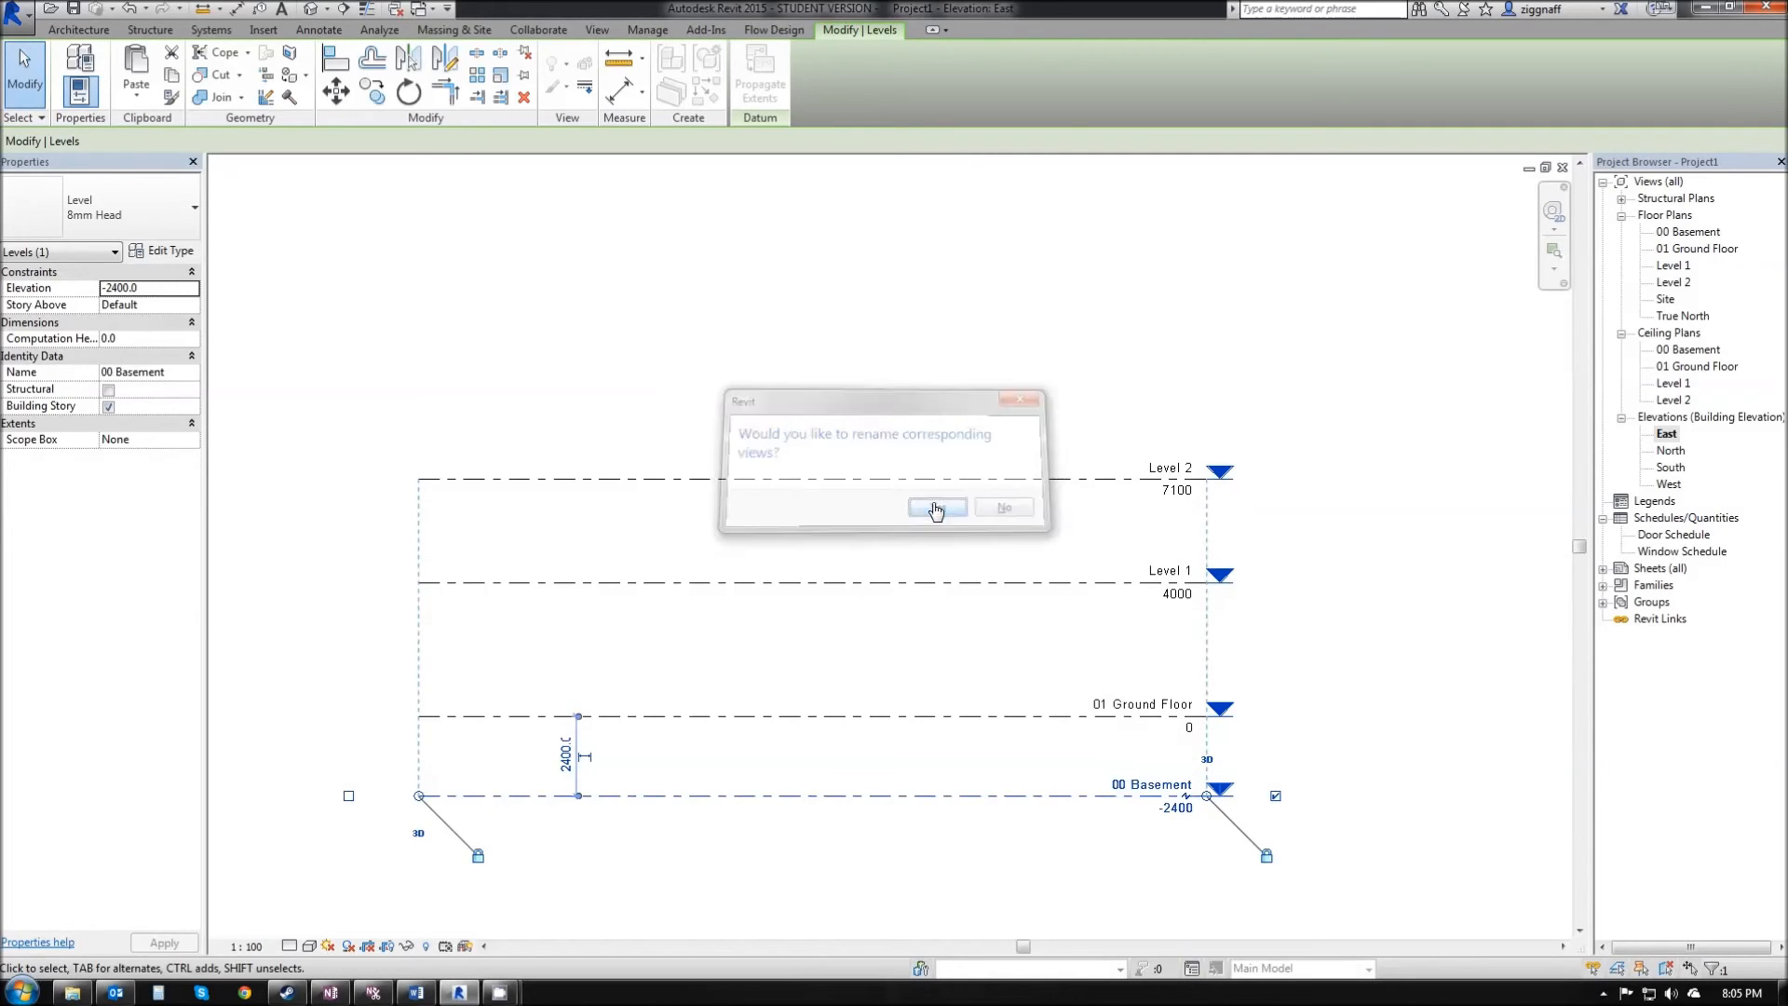
# Rename Level 1 to "02 First Floor" along with its corresponding views.
pyautogui.doubleClick(1167, 578)
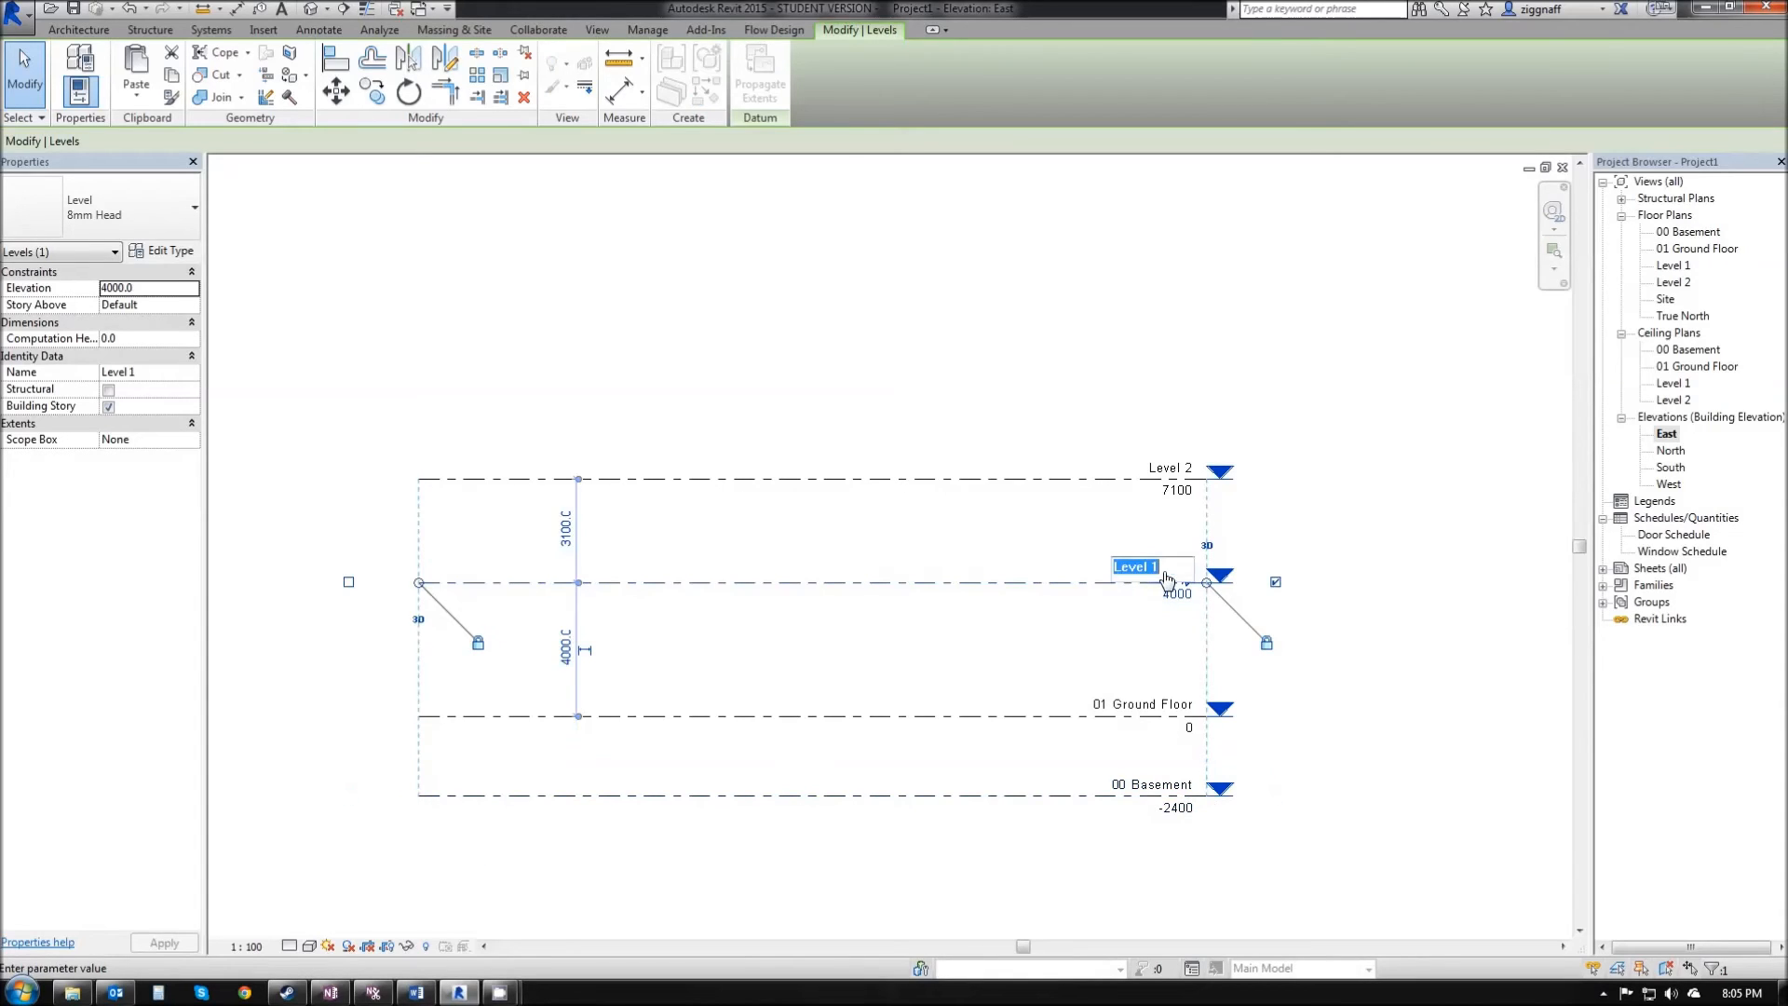
pyautogui.write('02 First Floor')
pyautogui.press('Return')
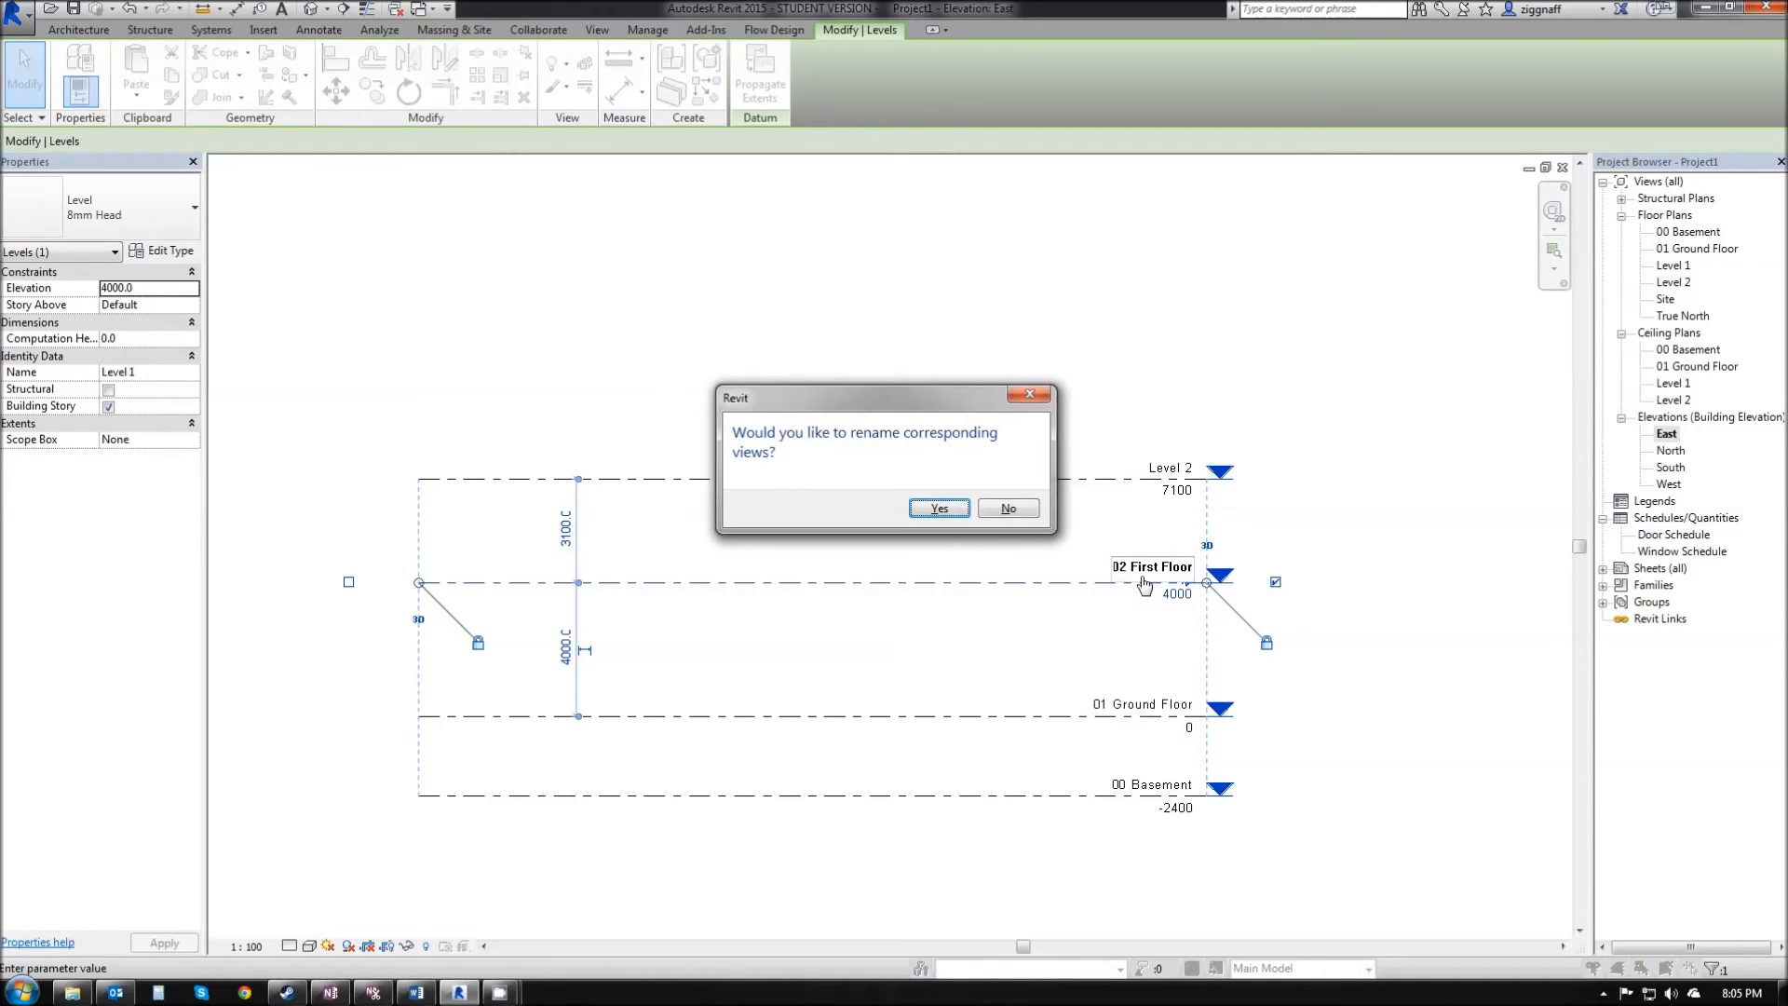
pyautogui.click(938, 511)
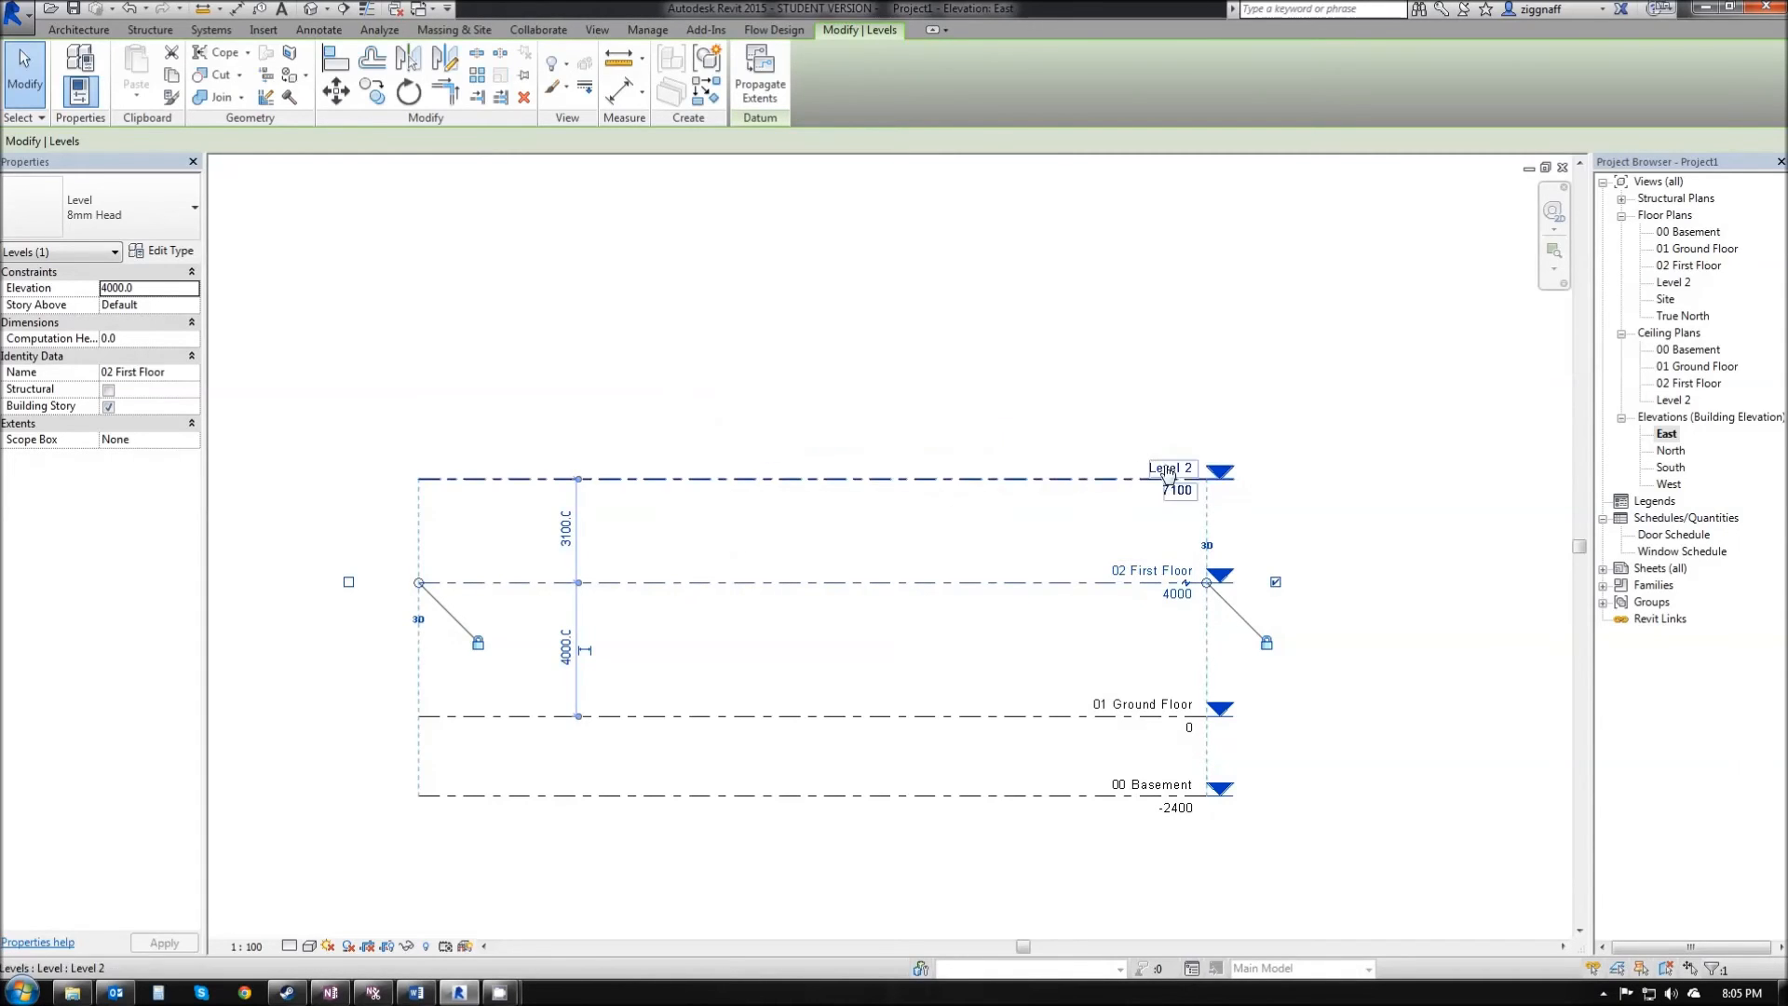
# Rename the highest level, Level 2, to "03 Roof" along with its corresponding views and clear the selection.
pyautogui.doubleClick(1172, 469)
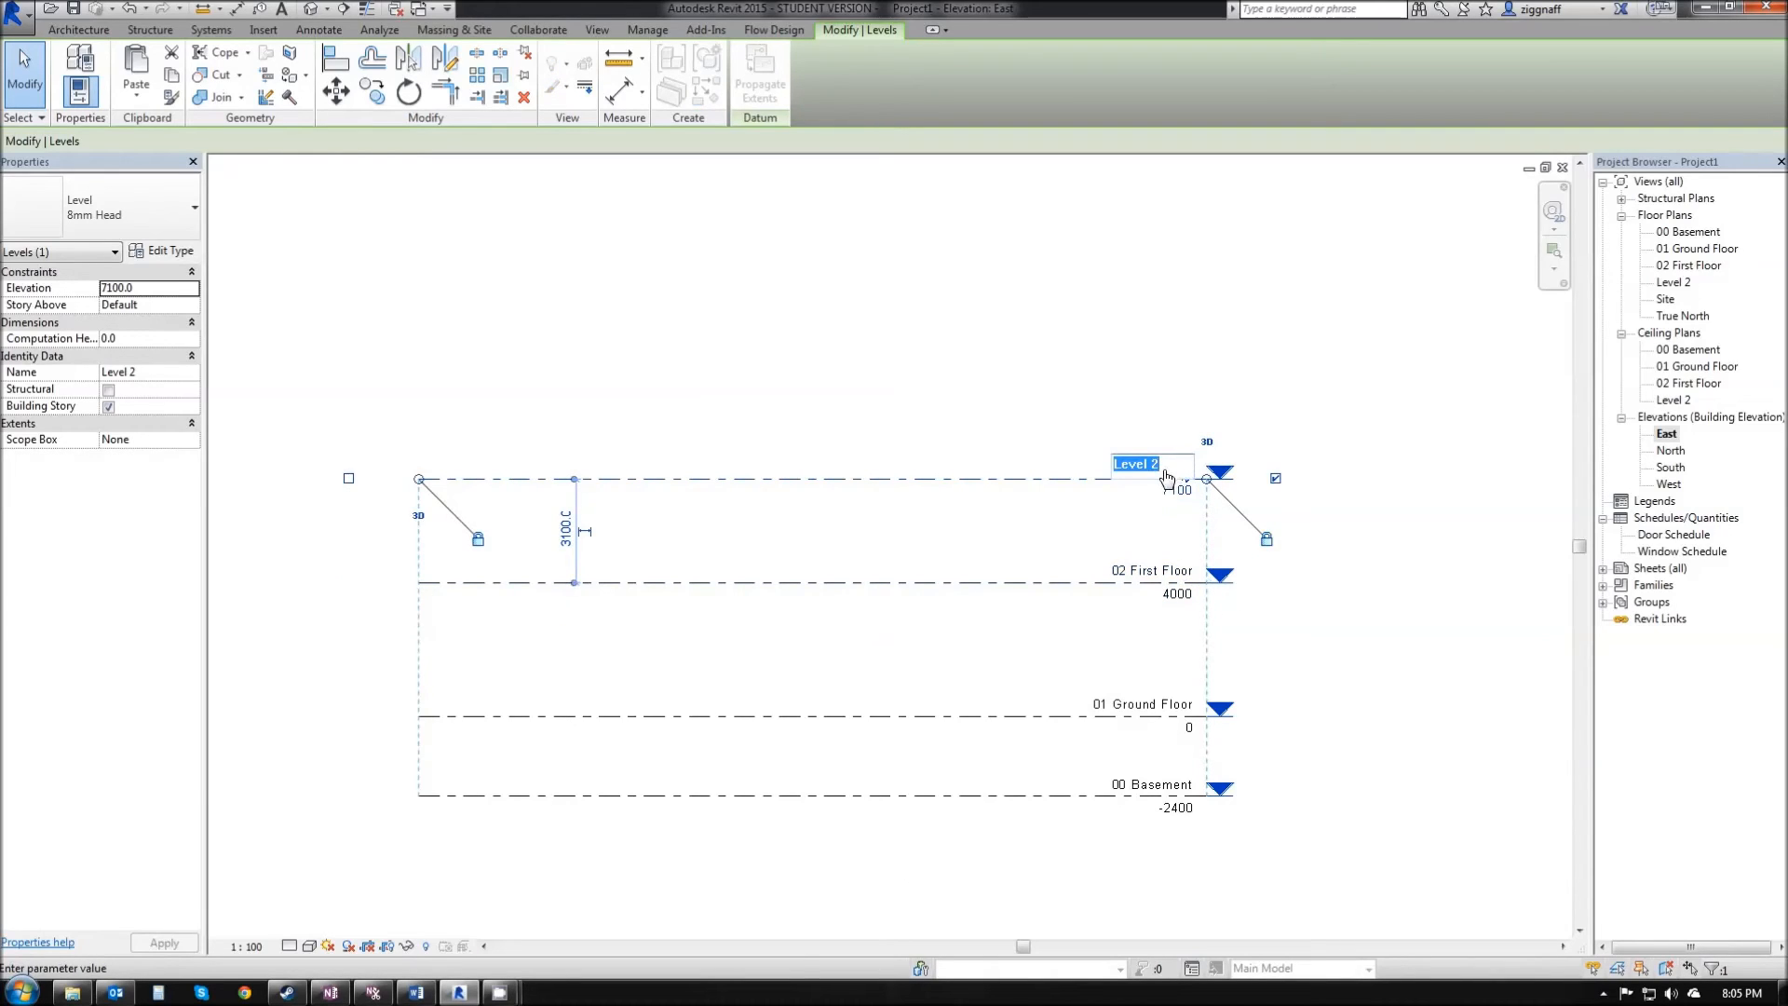
pyautogui.write('03 Roof')
pyautogui.press('Return')
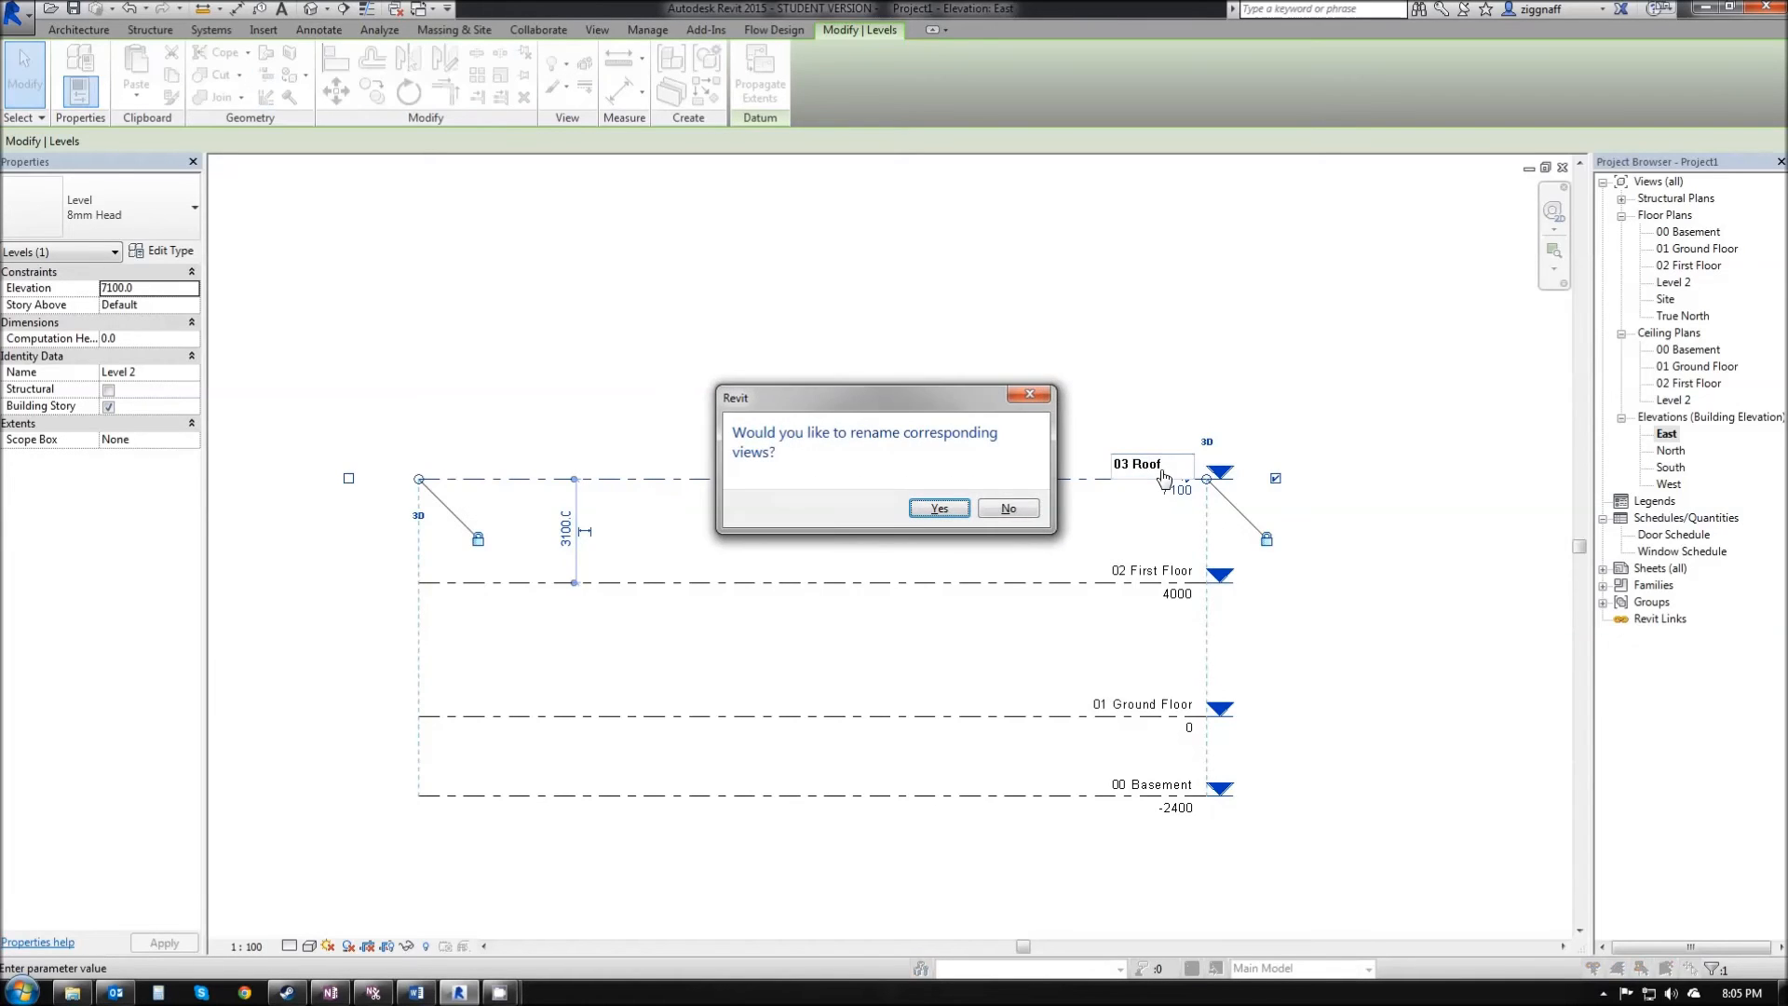
pyautogui.click(935, 511)
pyautogui.click(944, 518)
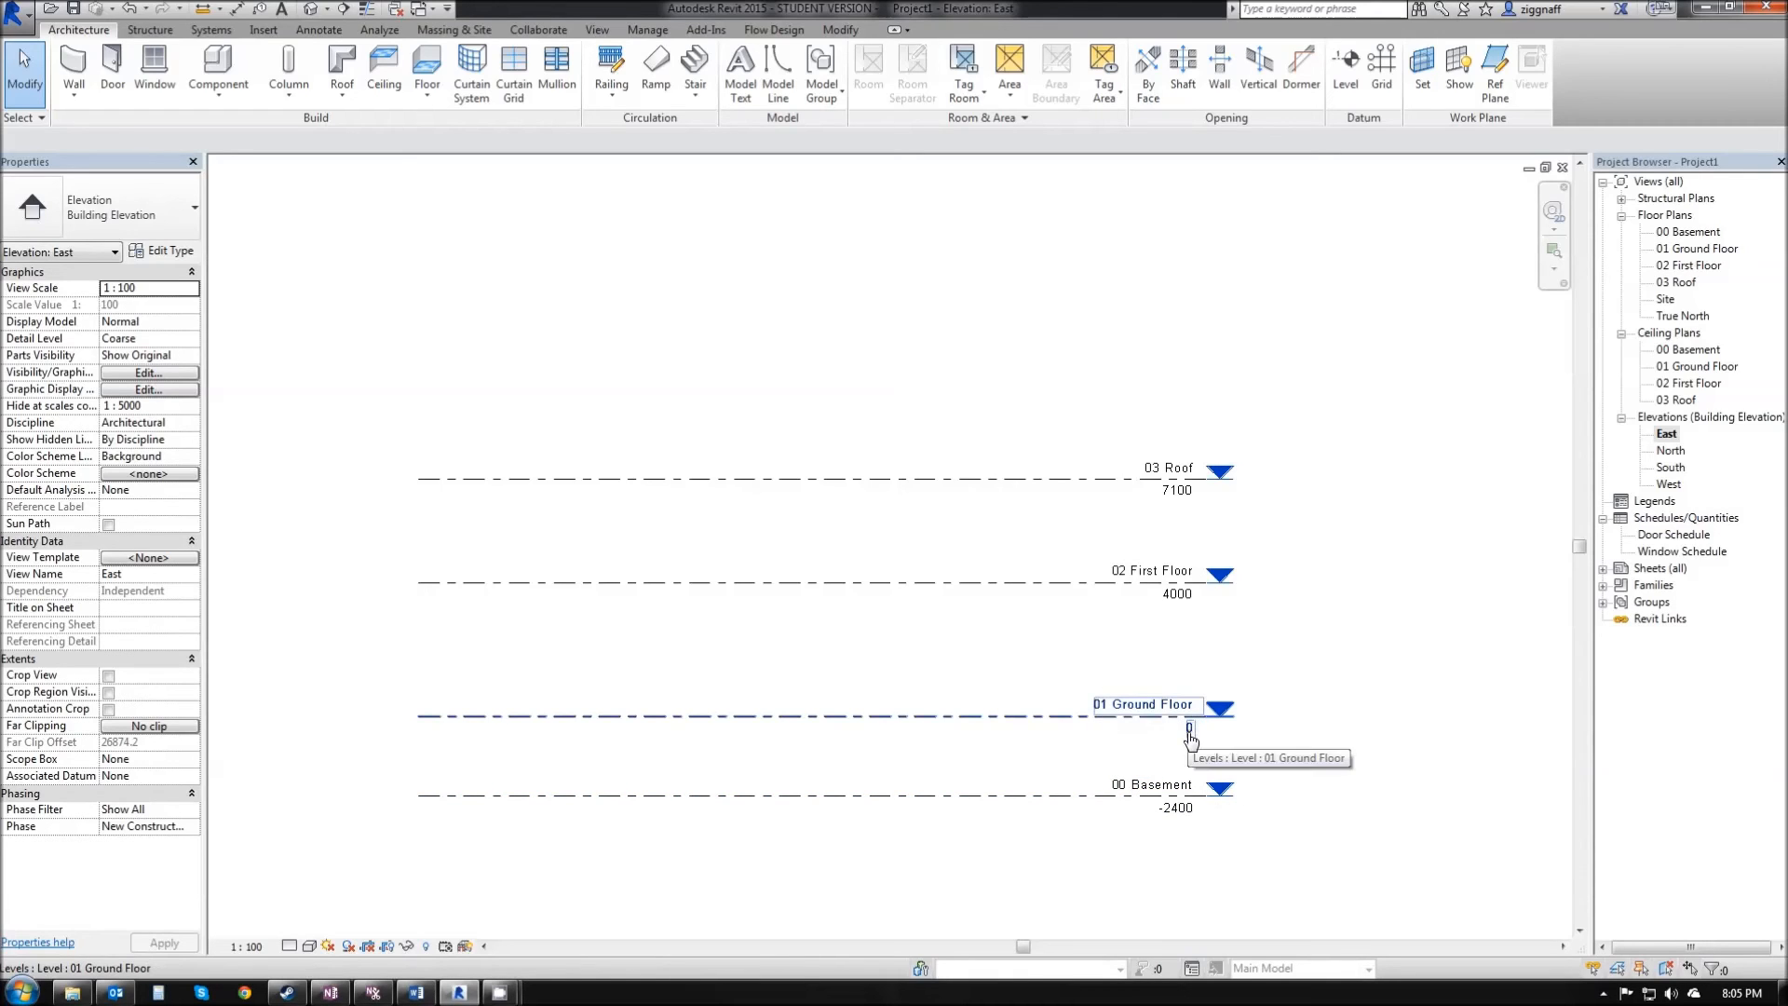
# Set the elevation of the 02 First Floor level to 2400 in the East elevation.
pyautogui.doubleClick(1179, 596)
pyautogui.write('2400')
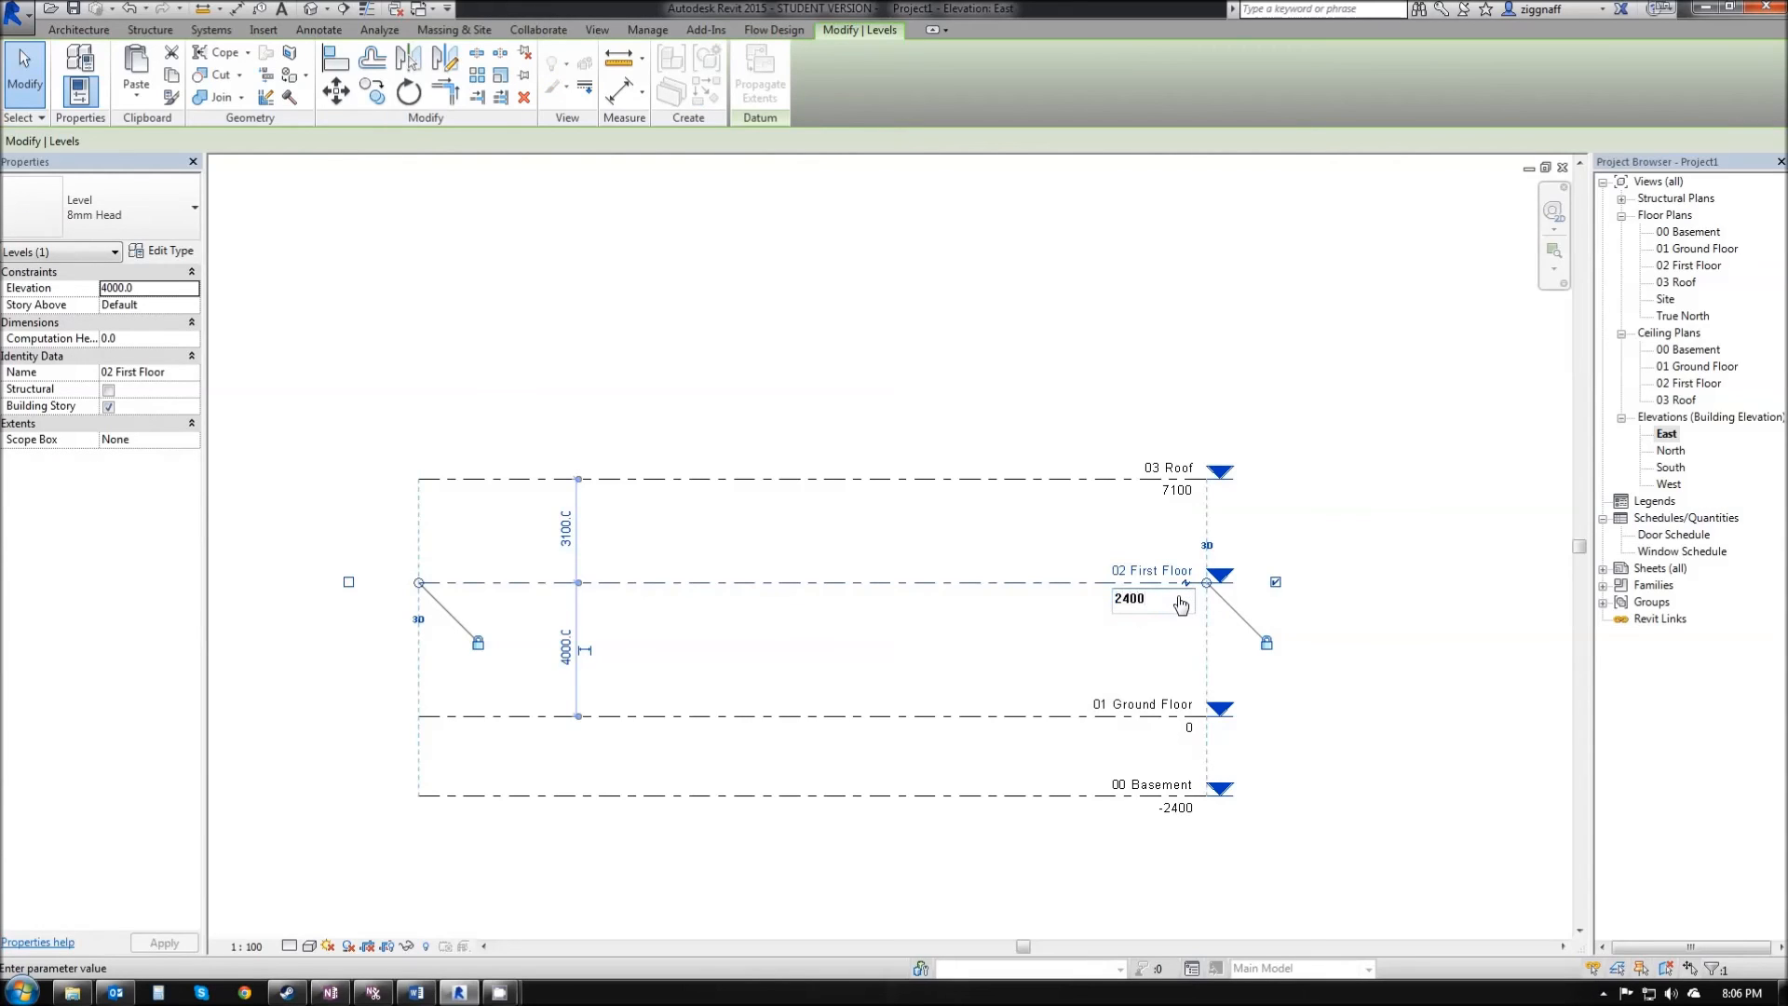
pyautogui.press('Return')
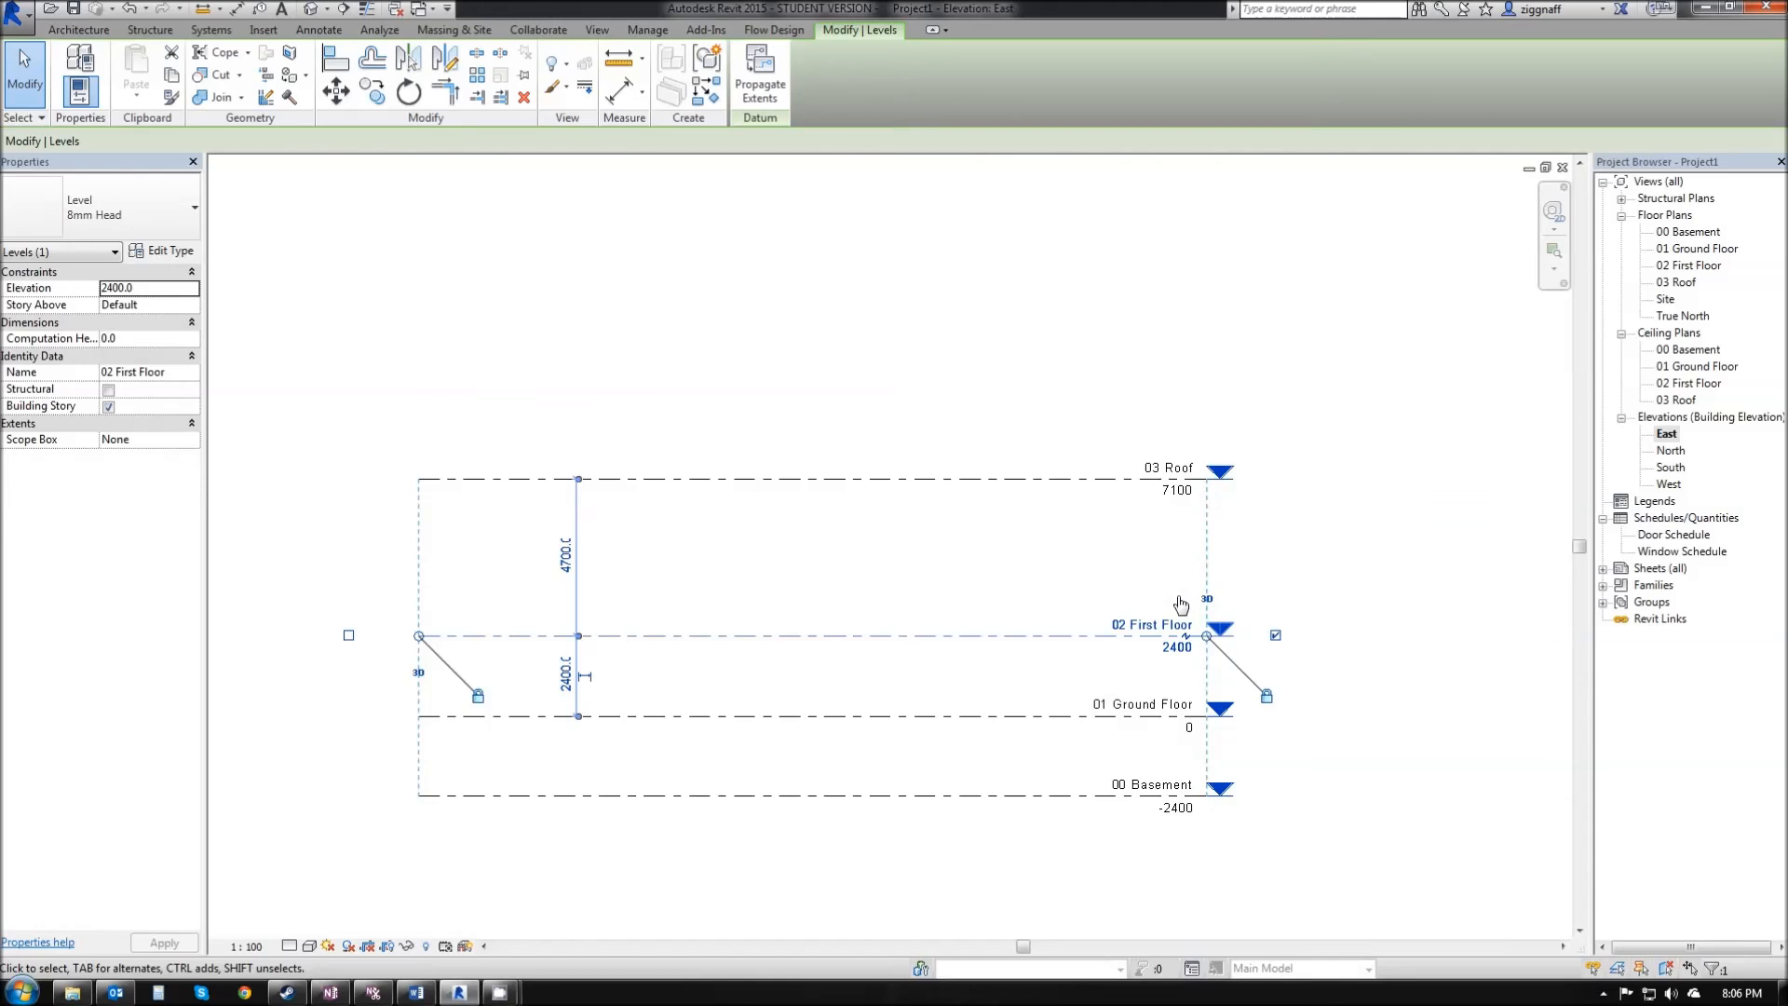
# Try an elevation of 2400 for the 03 Roof level and undo that change.
pyautogui.click(1178, 491)
pyautogui.click(1179, 491)
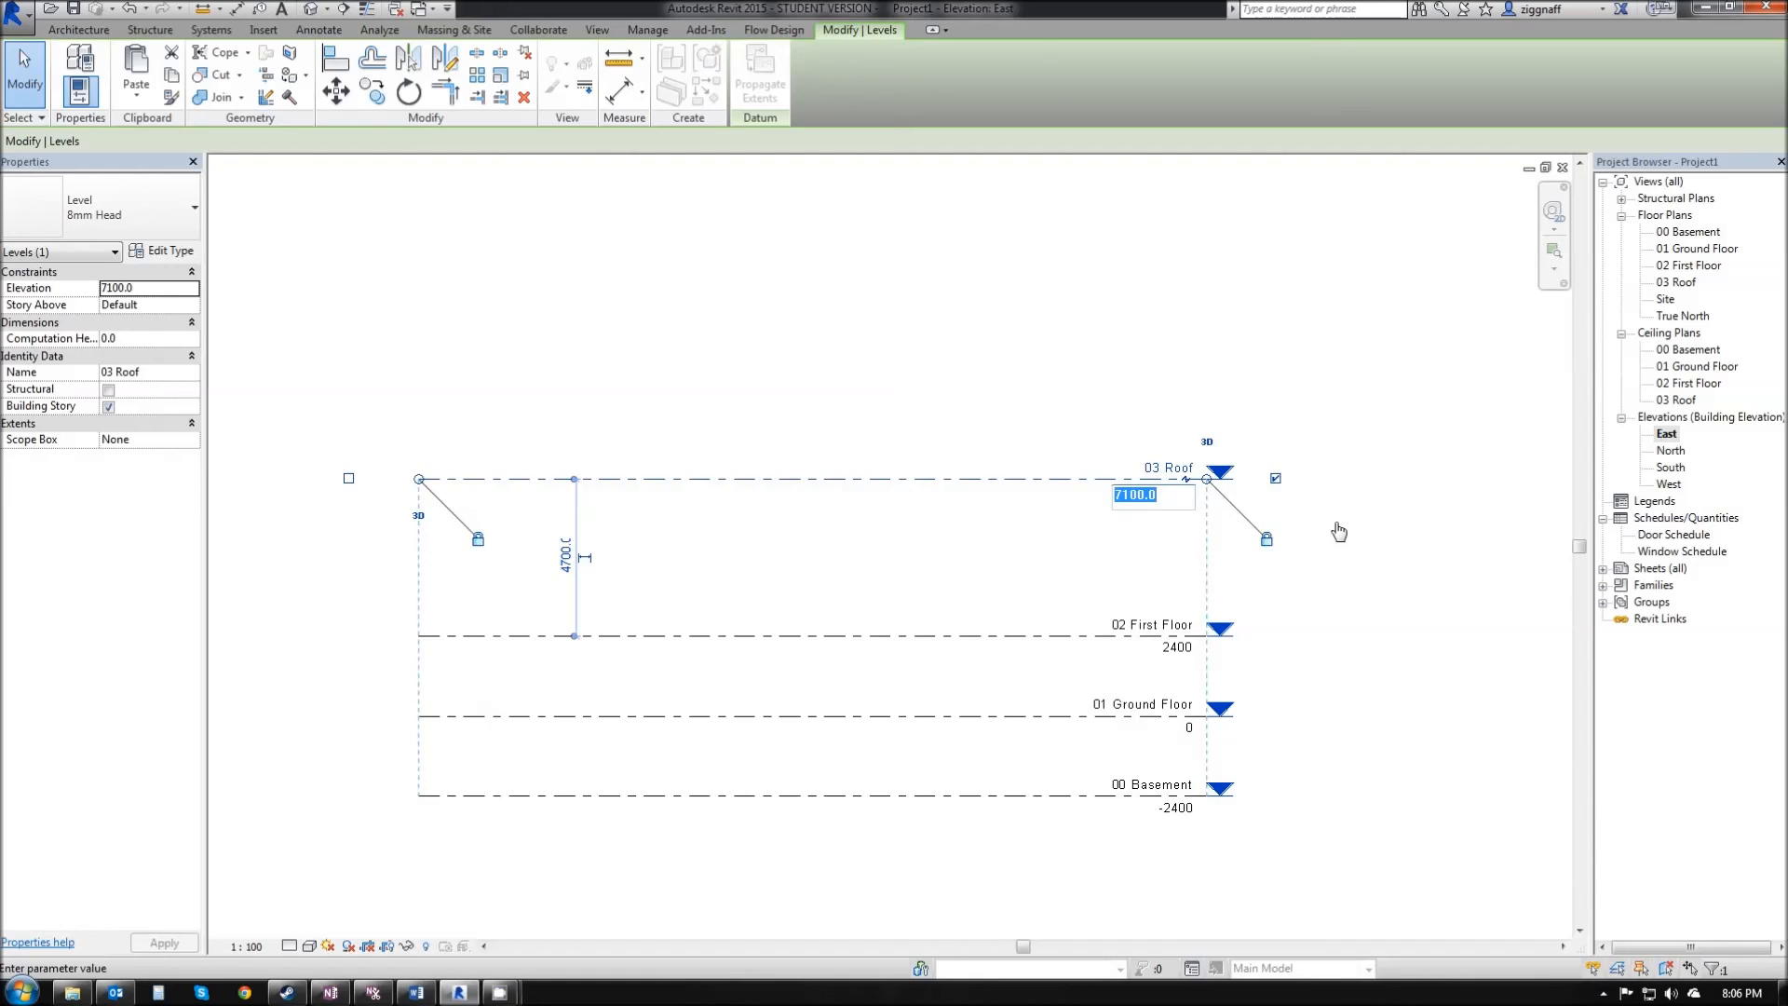
pyautogui.write('2400')
pyautogui.press('Return')
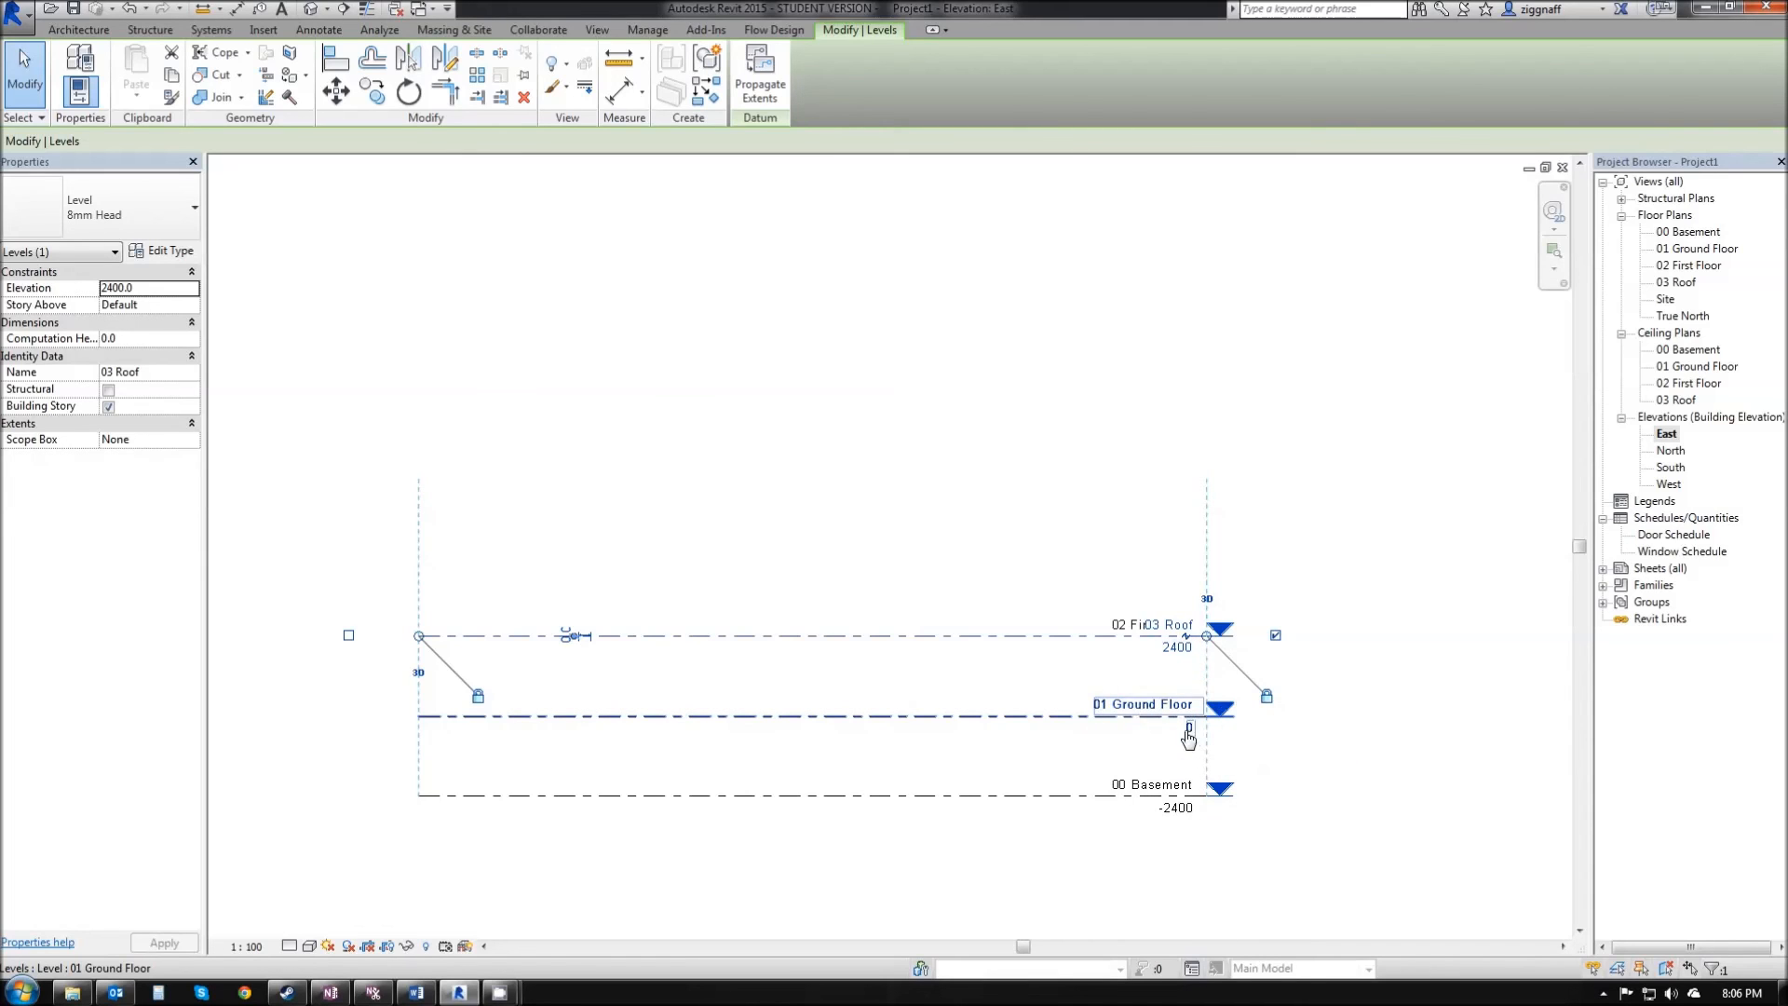
pyautogui.hotkey('ctrl', 'z')
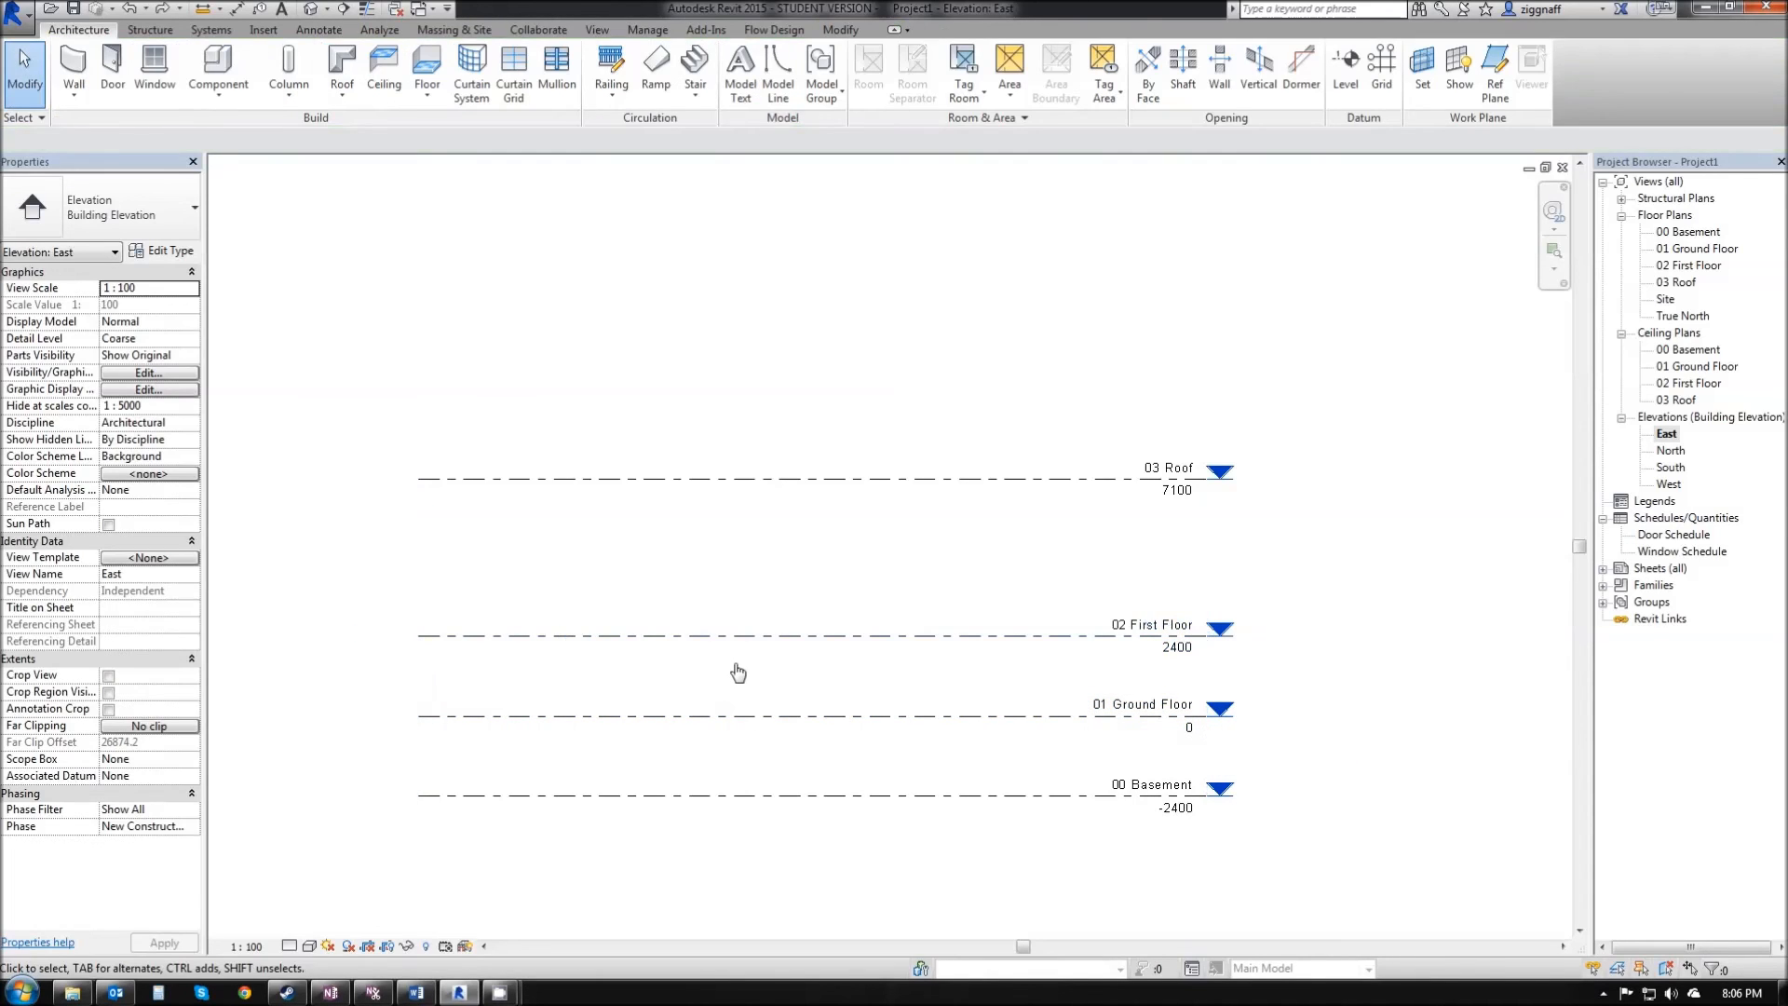
# Set the elevation of the 03 Roof level to 4800 and clear the selection.
pyautogui.click(1178, 490)
pyautogui.click(1181, 496)
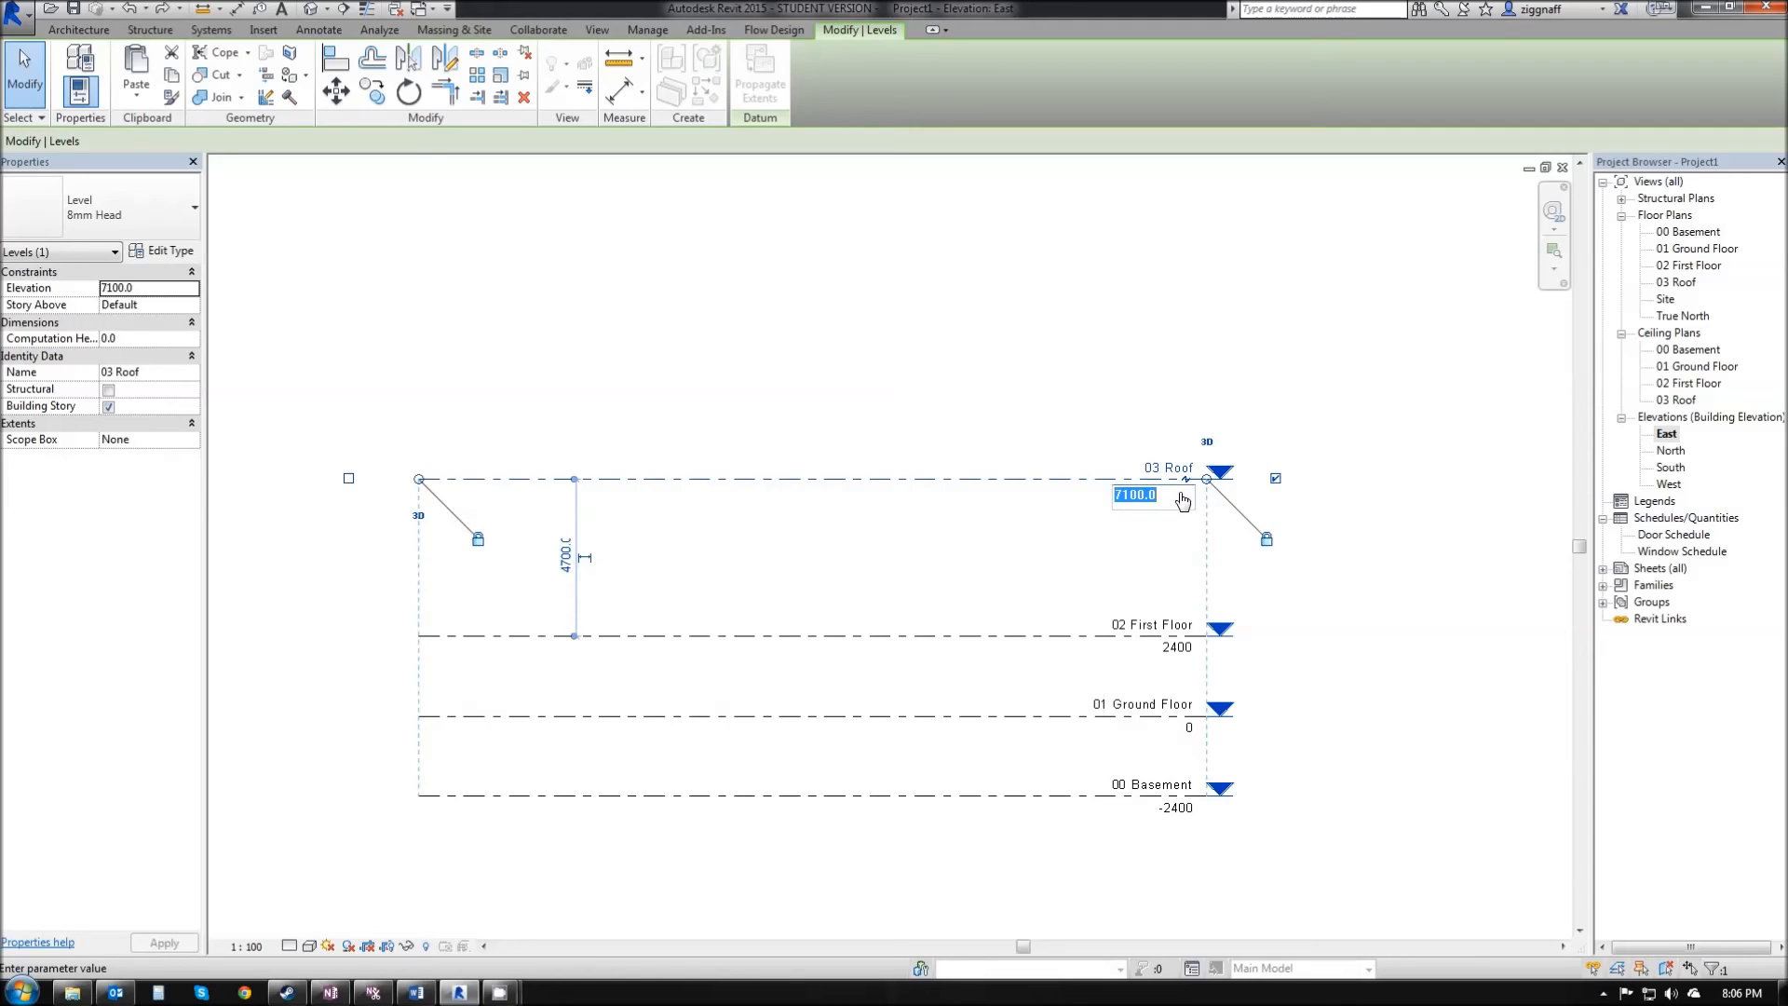
pyautogui.write('4800')
pyautogui.press('Return')
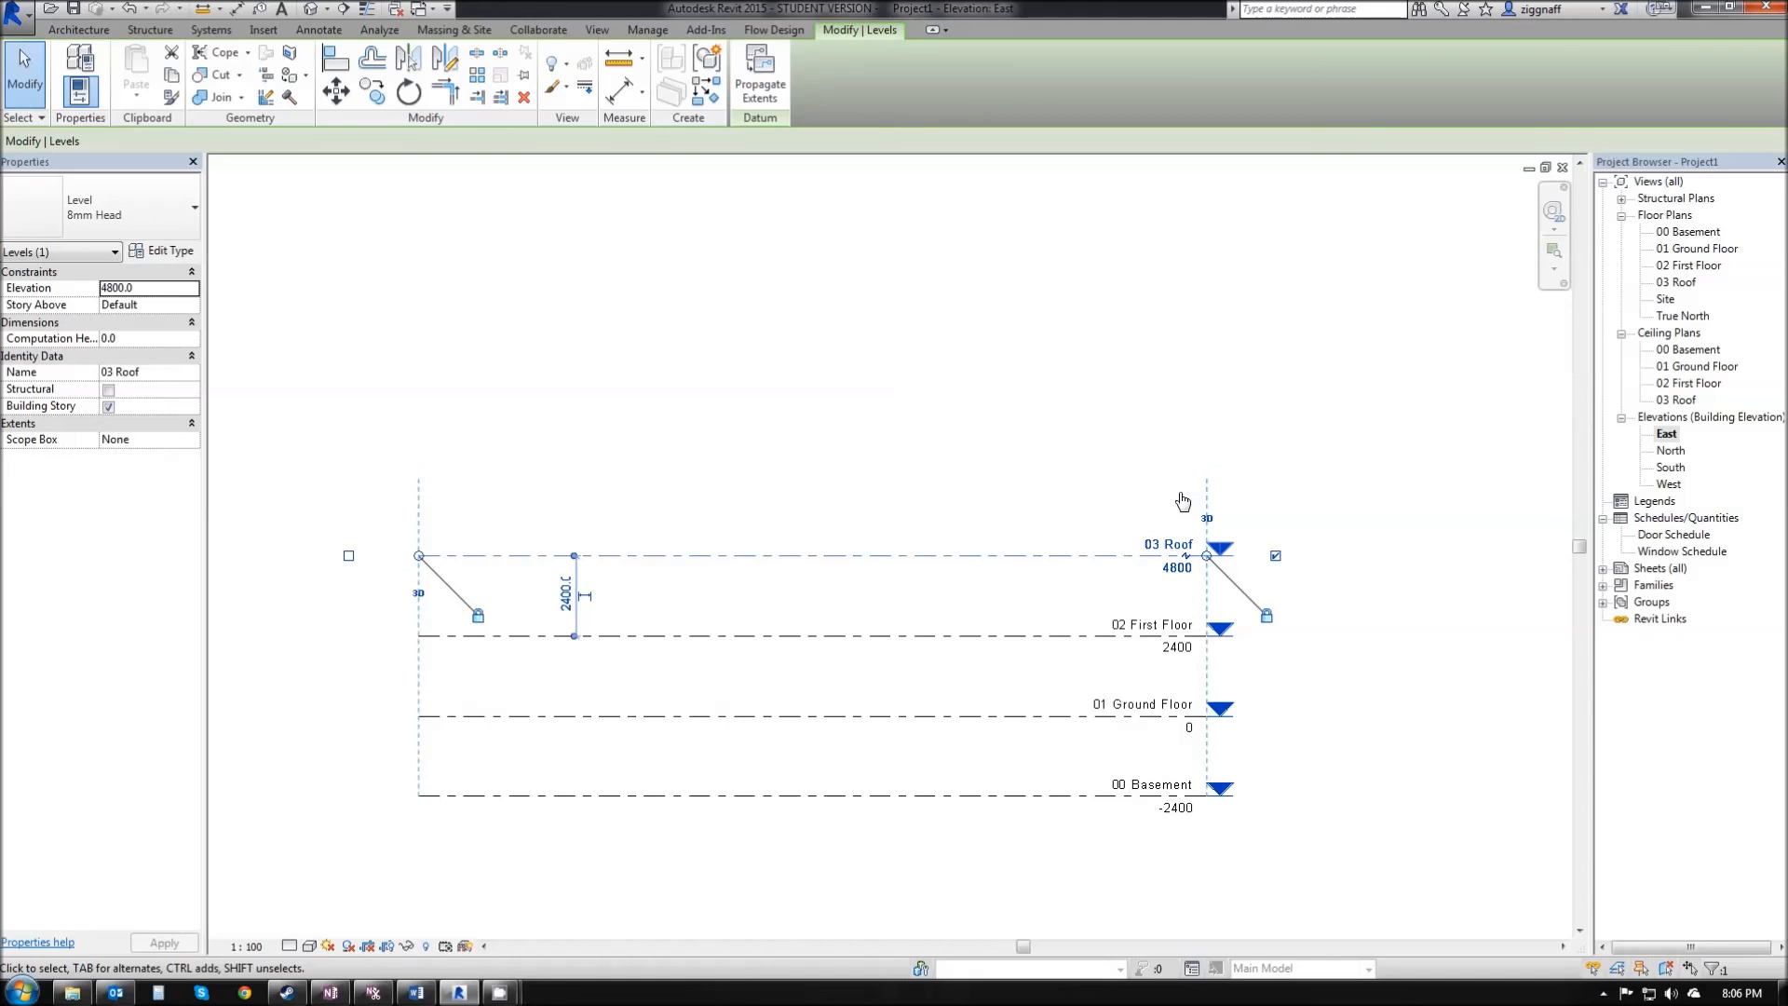
pyautogui.press('Escape')
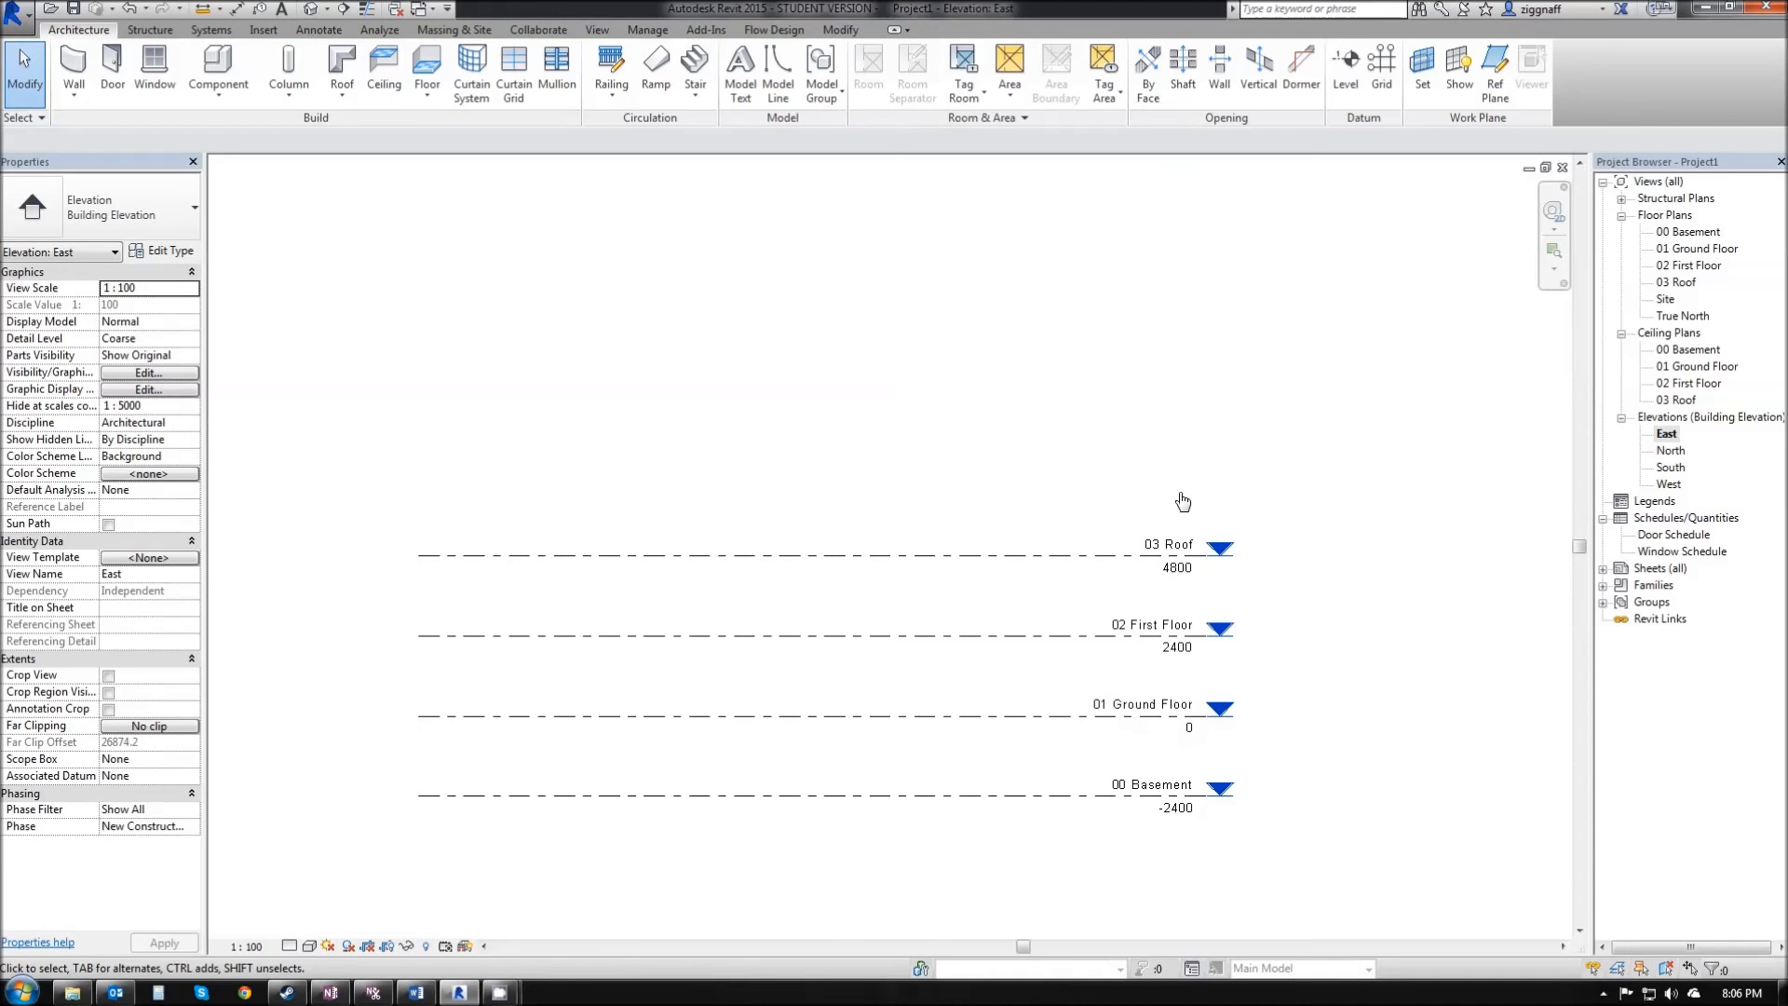